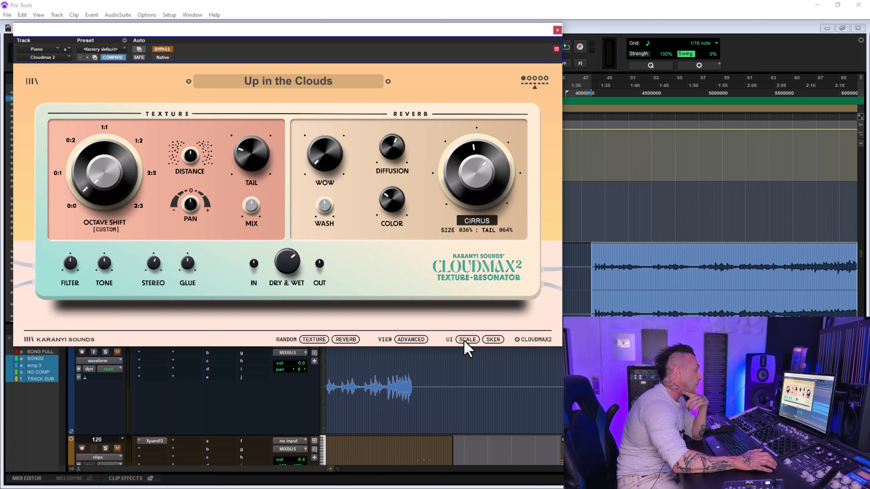
Open Cloudmax 2's advanced view and reposition the orange and purple texture voices in the panning pad.
click(465, 340)
click(384, 286)
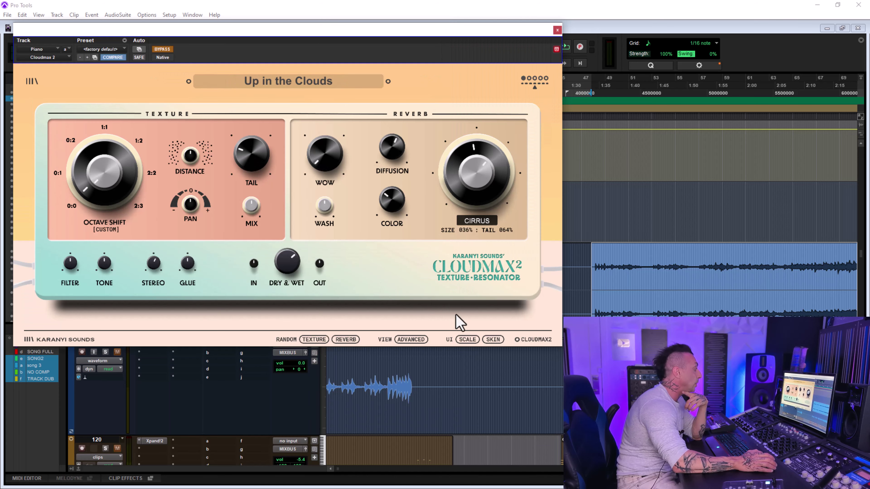
click(411, 339)
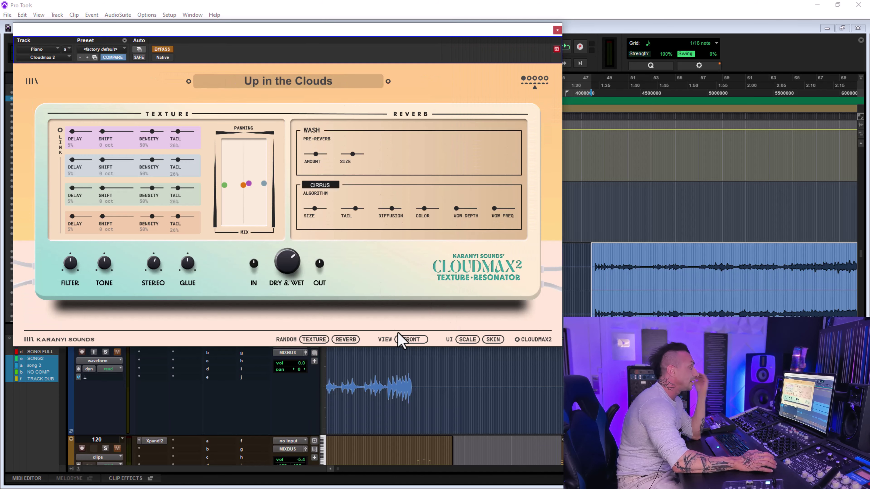
drag(243, 186, 225, 213)
drag(249, 183, 256, 202)
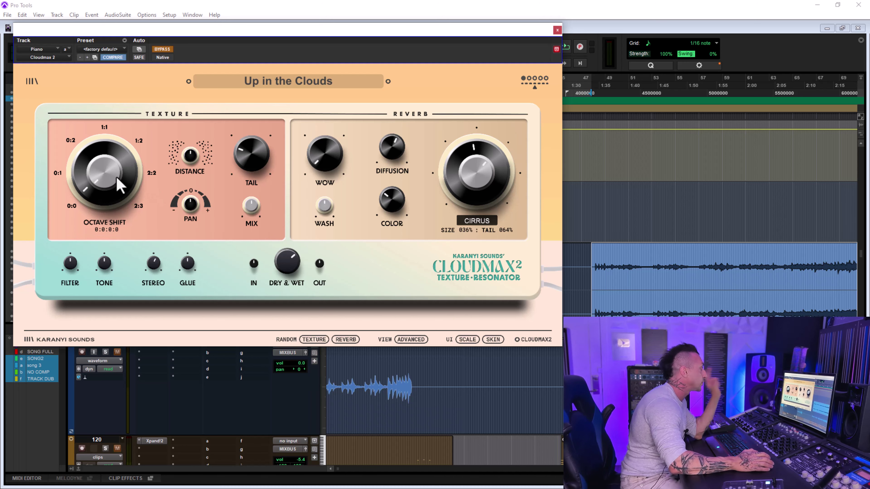
Set the texture Octave Shift to 1:1:0:1 and the texture Tail to 36%.
drag(111, 178, 96, 119)
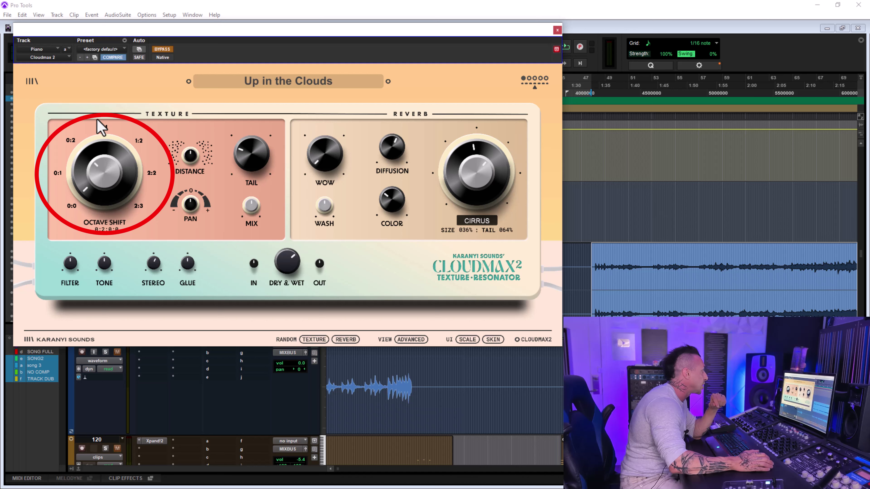
mouse_move(84, 180)
mouse_down()
mouse_move(74, 165)
mouse_move(87, 68)
mouse_move(81, 161)
mouse_up()
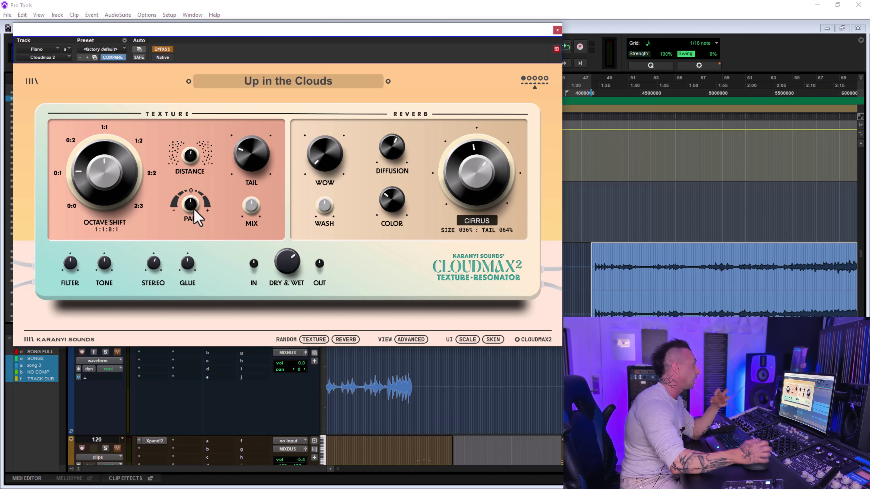
drag(261, 174, 254, 126)
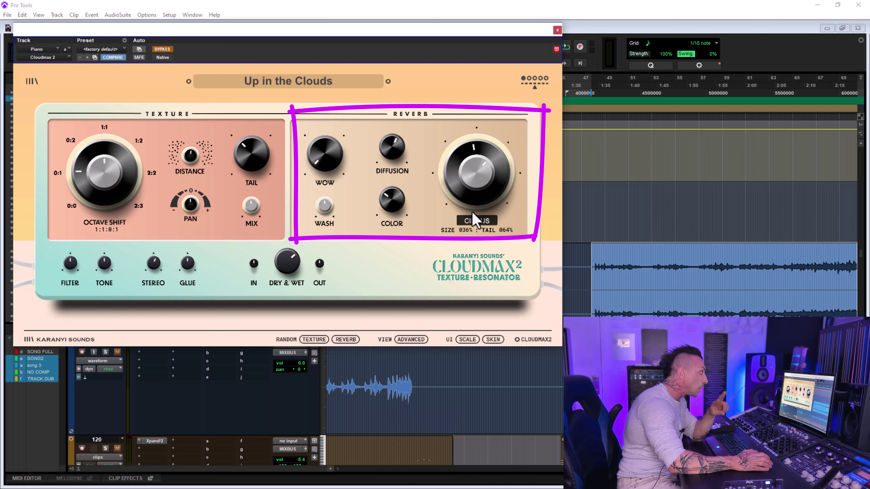
Try the Stratus reverb algorithm, return to Cirrus, and test the Wow control.
click(484, 223)
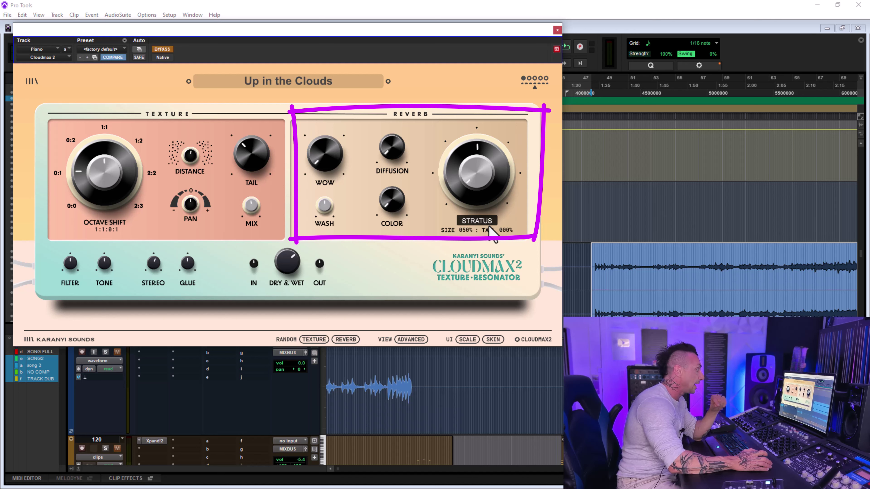
click(488, 221)
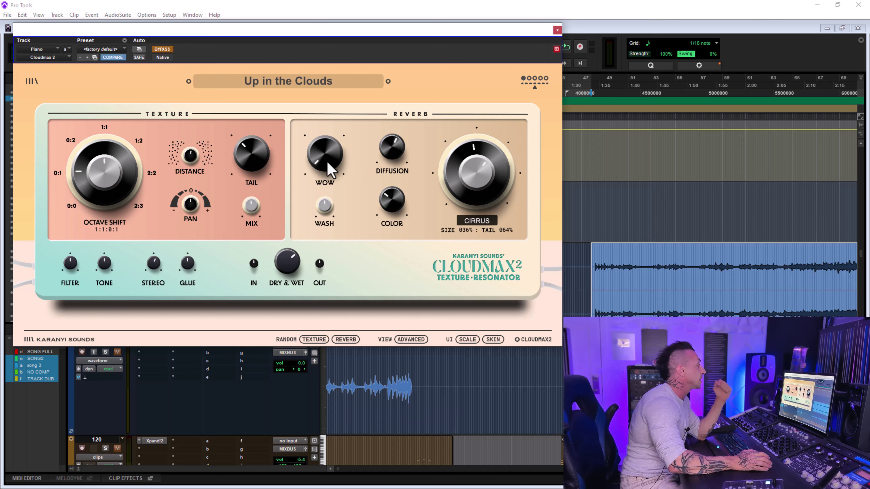
mouse_move(326, 167)
mouse_down()
mouse_move(327, 132)
mouse_move(323, 159)
mouse_up()
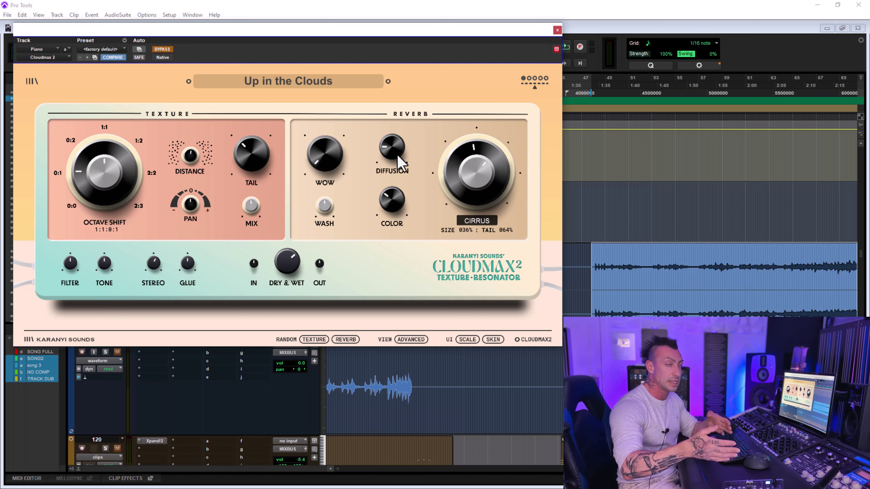
Raise the reverb's Diffusion and Color and set its tail to 71%.
drag(398, 155, 396, 75)
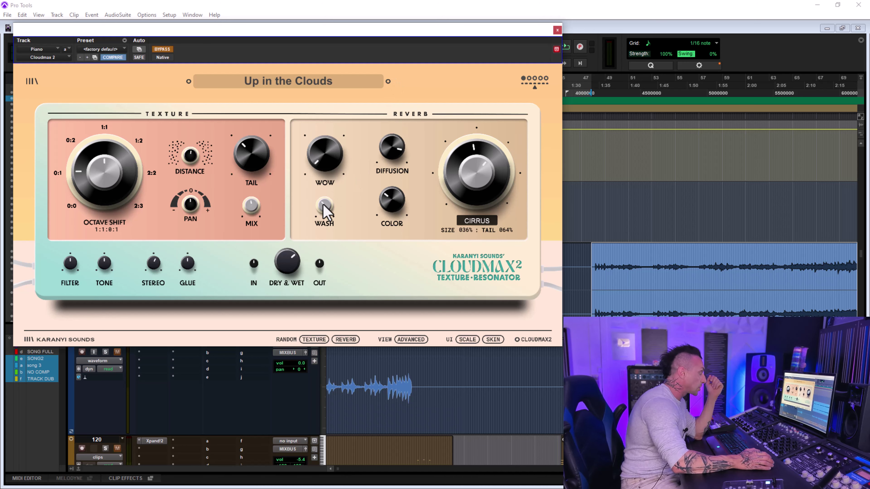
drag(390, 206, 404, 135)
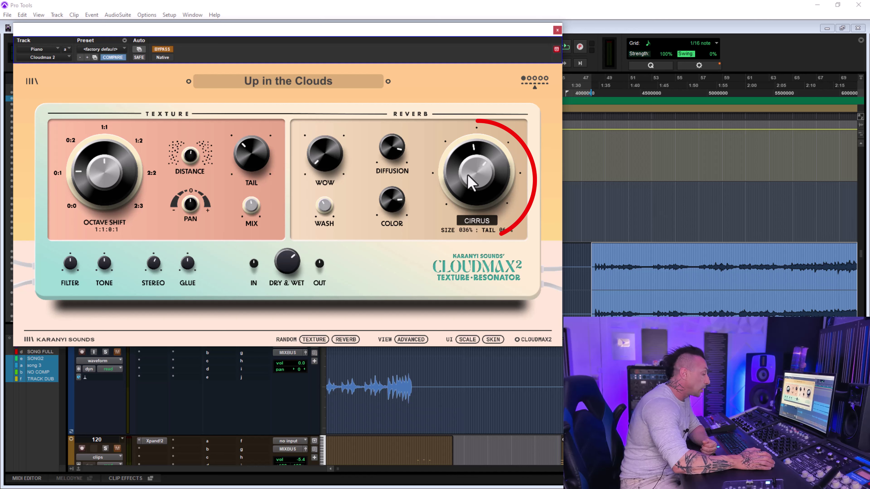
mouse_move(478, 179)
mouse_down()
mouse_move(455, 208)
mouse_move(459, 152)
mouse_move(476, 179)
mouse_move(478, 208)
mouse_move(489, 175)
mouse_up()
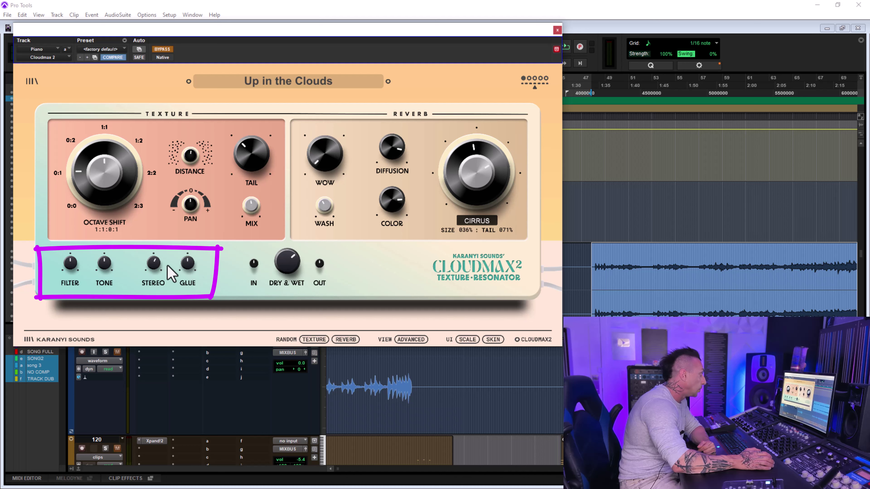
Test the Filter control and raise the Tone and Stereo amounts.
drag(70, 265, 68, 217)
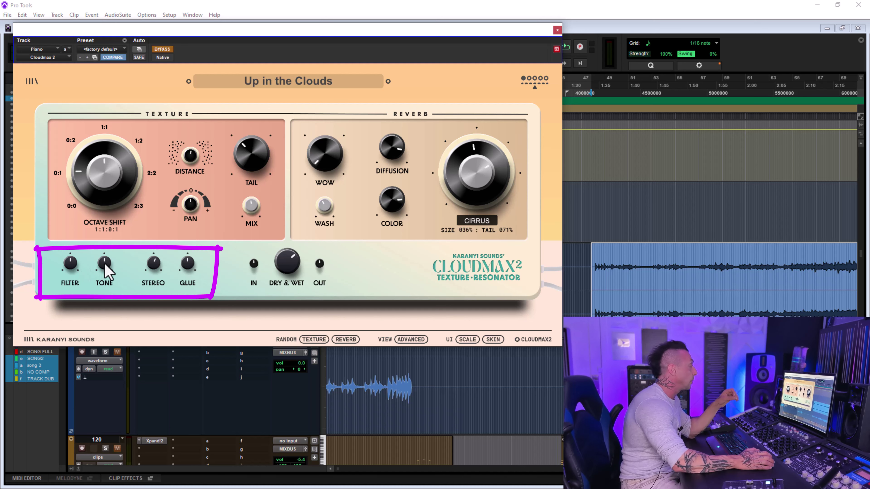
drag(106, 264, 108, 289)
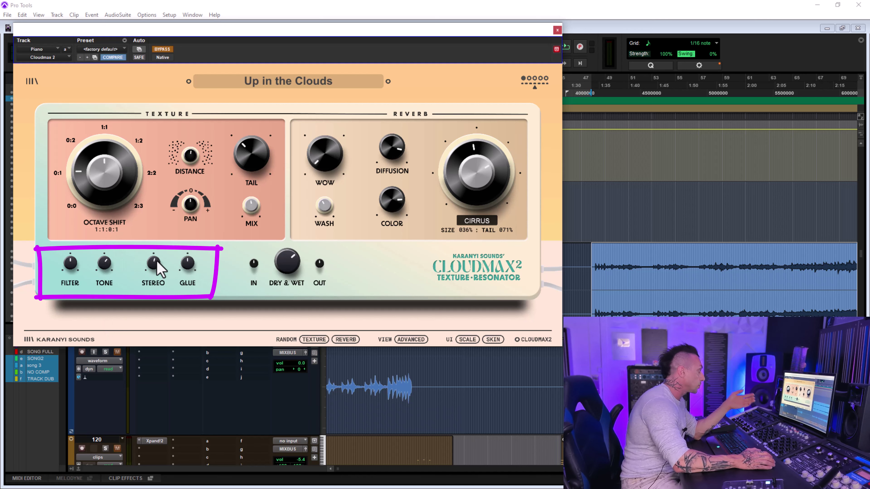
drag(157, 263, 169, 237)
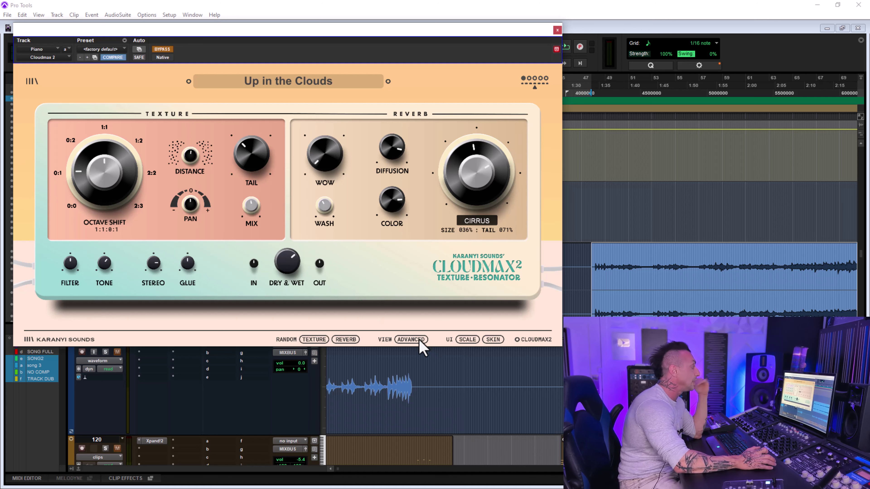
Return to the advanced view and shift the orange texture voice in the panning pad.
click(411, 340)
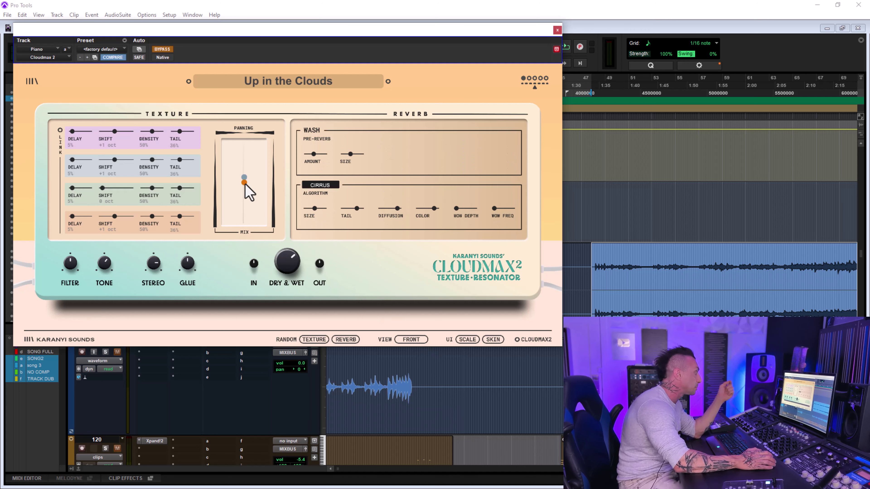
mouse_move(245, 185)
mouse_down()
mouse_move(231, 189)
mouse_move(246, 192)
mouse_up()
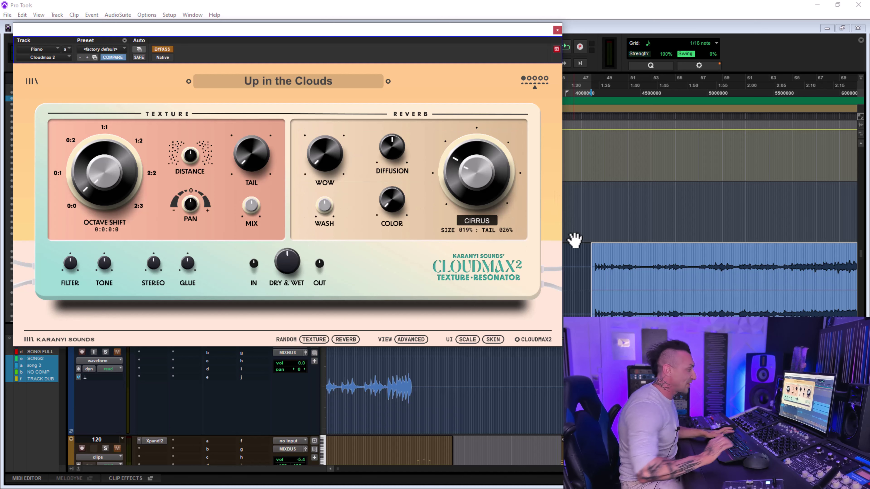
Play the piano track, take Cloudmax 2 out of bypass, and raise the reverb's Diffusion and Color.
key(space)
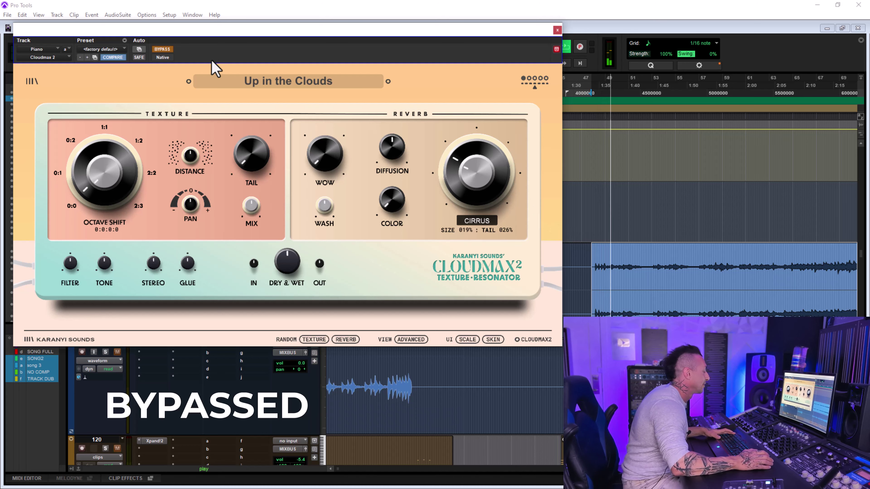
click(163, 49)
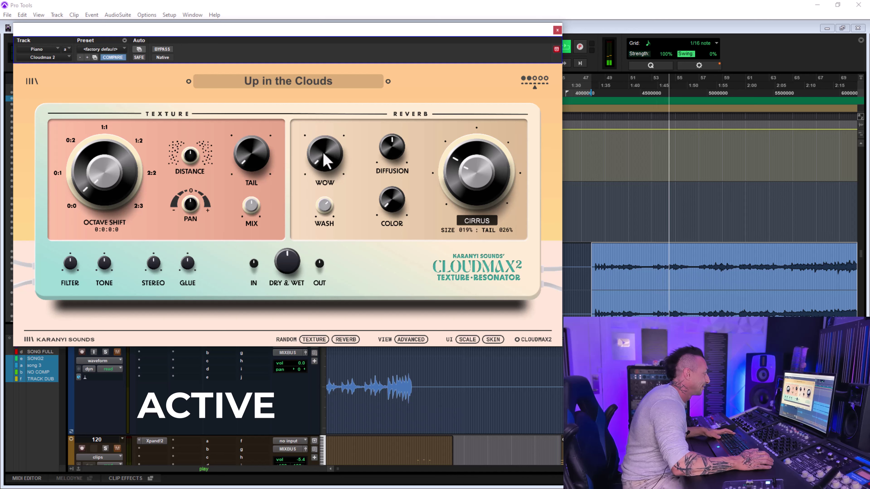
drag(396, 150, 398, 124)
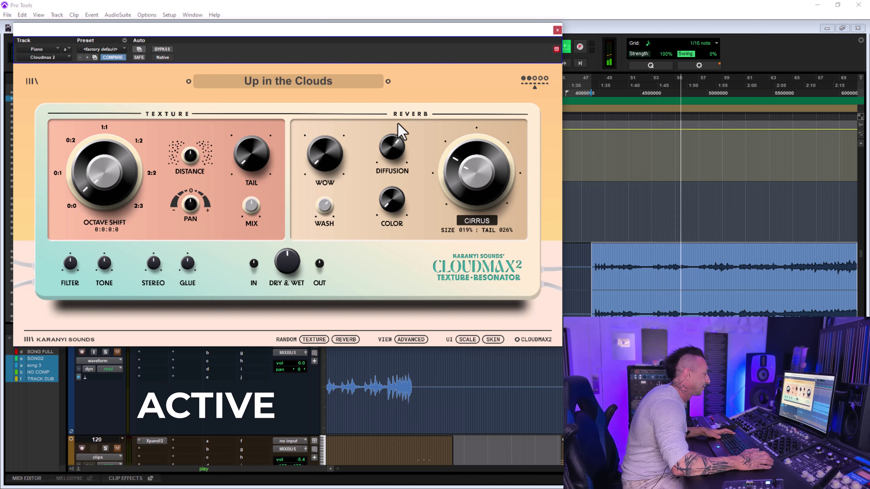
drag(397, 200, 395, 185)
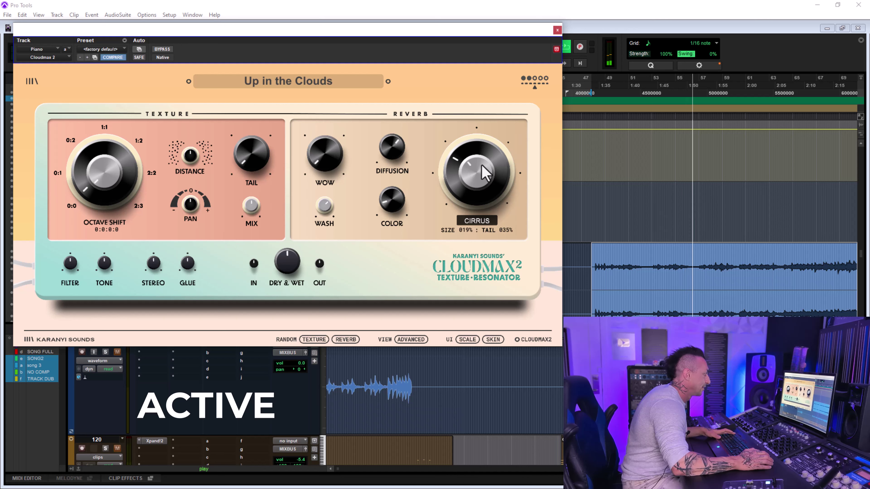
Raise the Stereo amount and set the Cirrus reverb tail to 34%.
drag(482, 171, 477, 167)
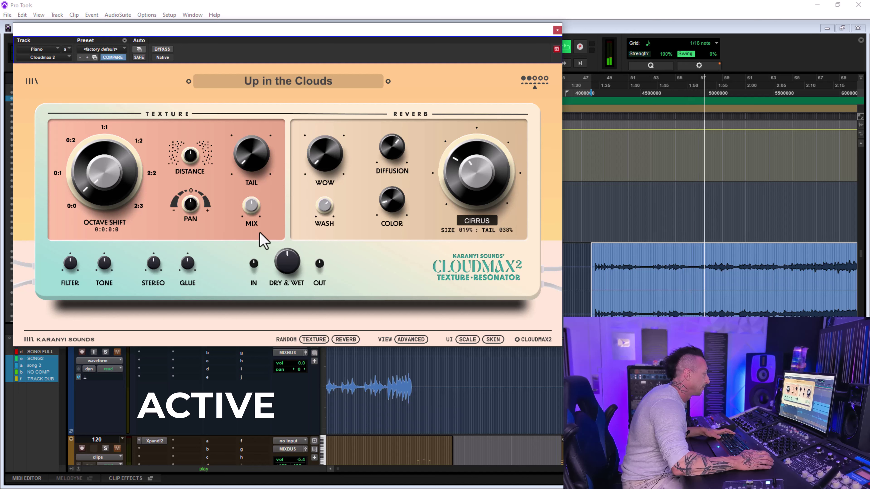
drag(153, 262, 158, 245)
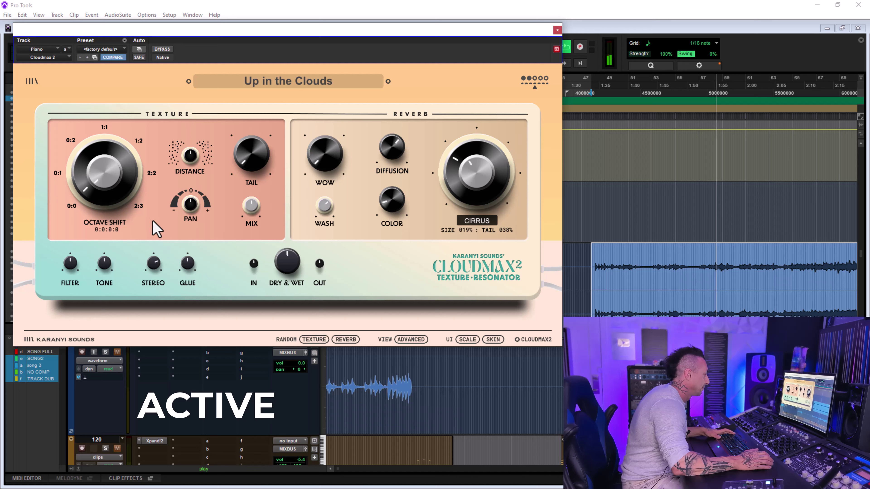
drag(467, 178, 473, 191)
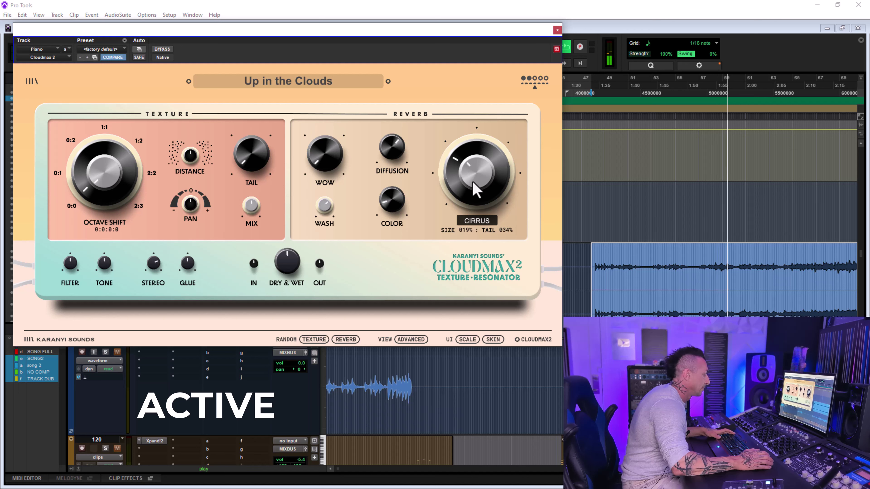
Compare the piano with Cloudmax 2 bypassed and active, and stop playback.
click(162, 49)
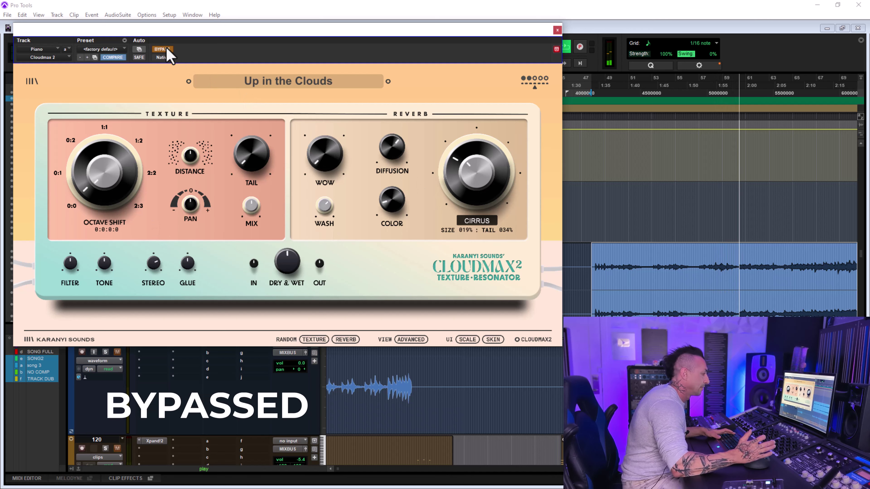
click(166, 50)
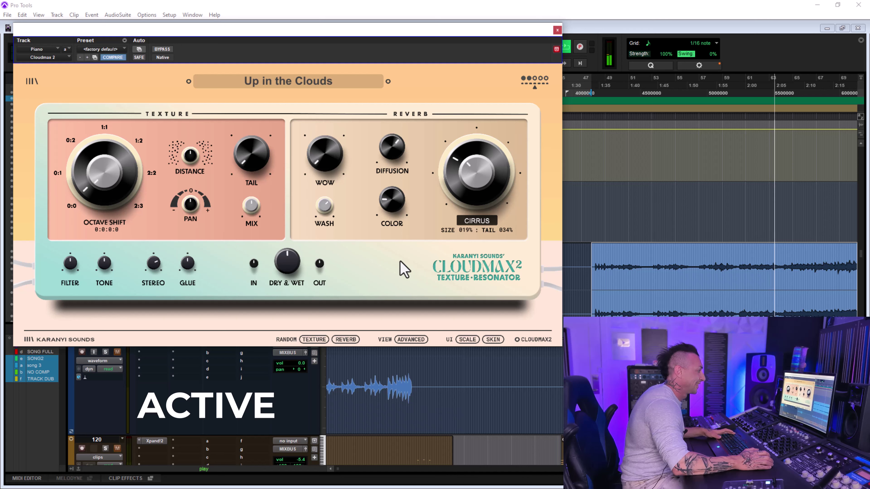
key(space)
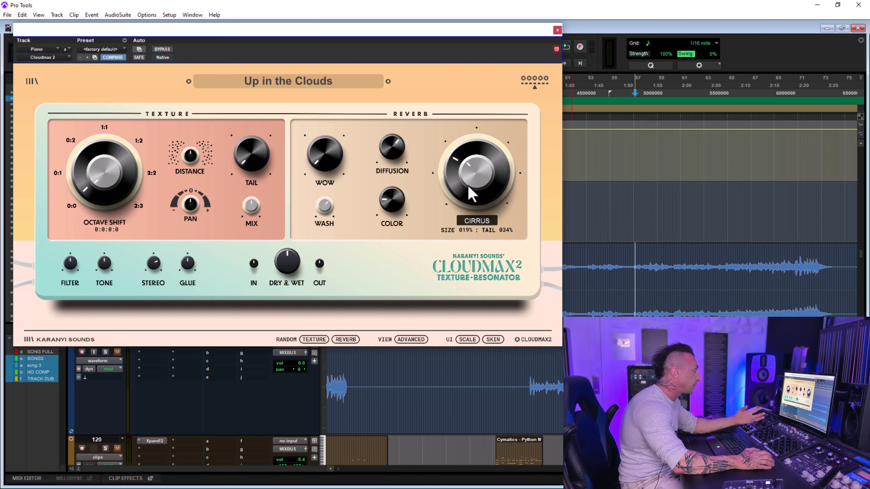
Set the Cirrus reverb to 6% size and 13% tail, and audition different texture Mix amounts during playback.
mouse_move(473, 192)
mouse_down()
mouse_move(475, 202)
mouse_move(454, 188)
mouse_move(461, 205)
mouse_move(477, 183)
mouse_move(469, 190)
mouse_up()
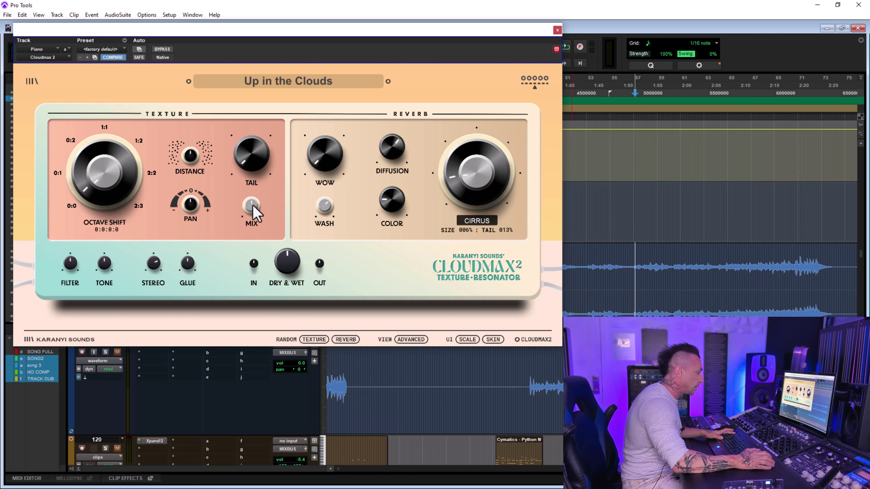
key(space)
drag(253, 205, 262, 296)
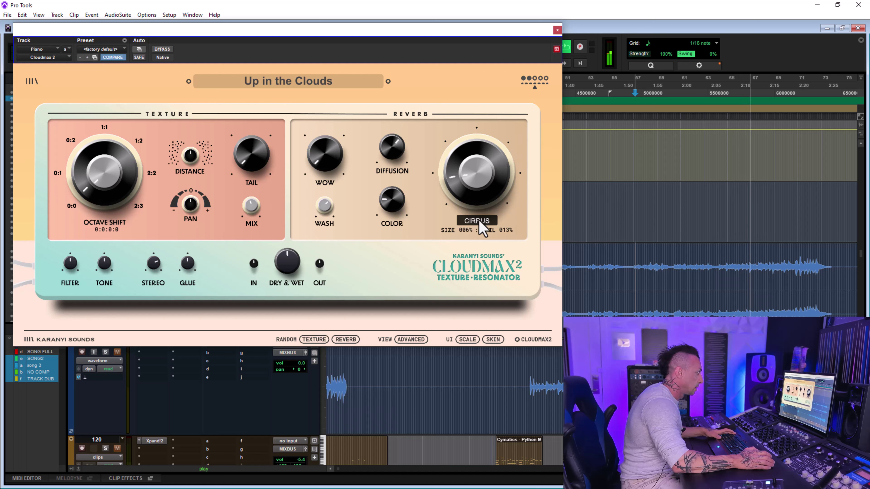
drag(253, 207, 249, 141)
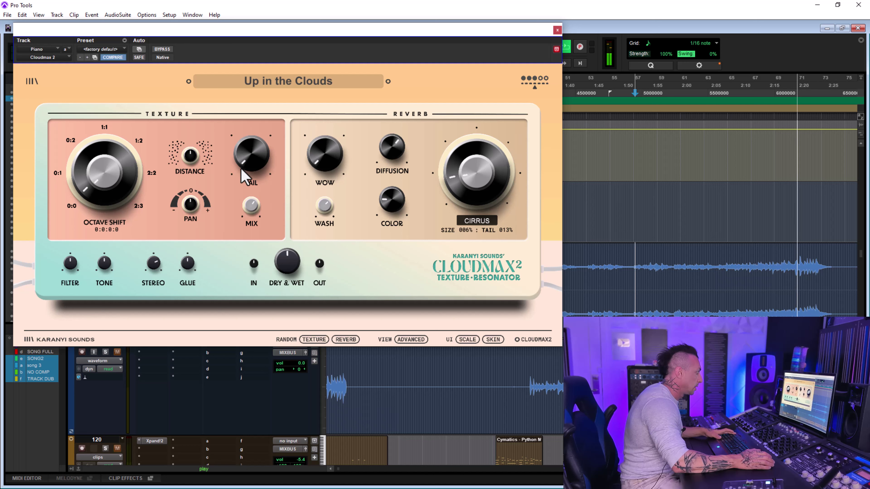
key(space)
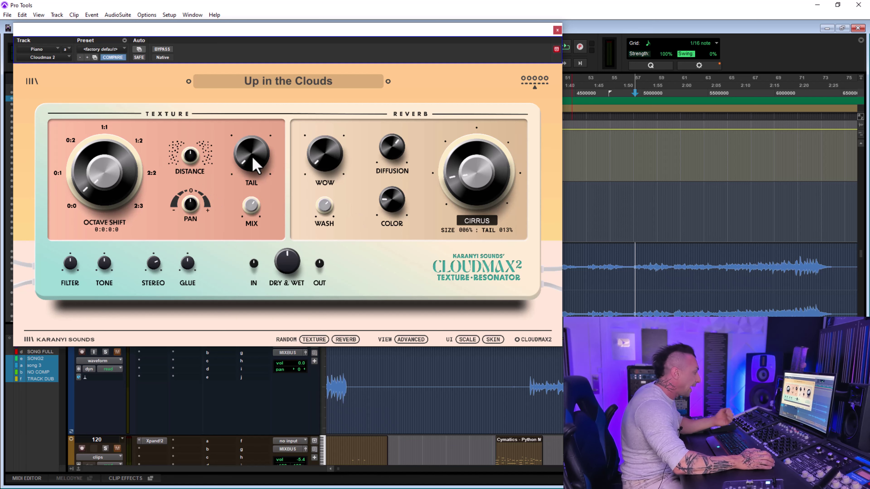
Select the final section of the piano clip, from about bar 53 to just past its end, and play it.
key(r)
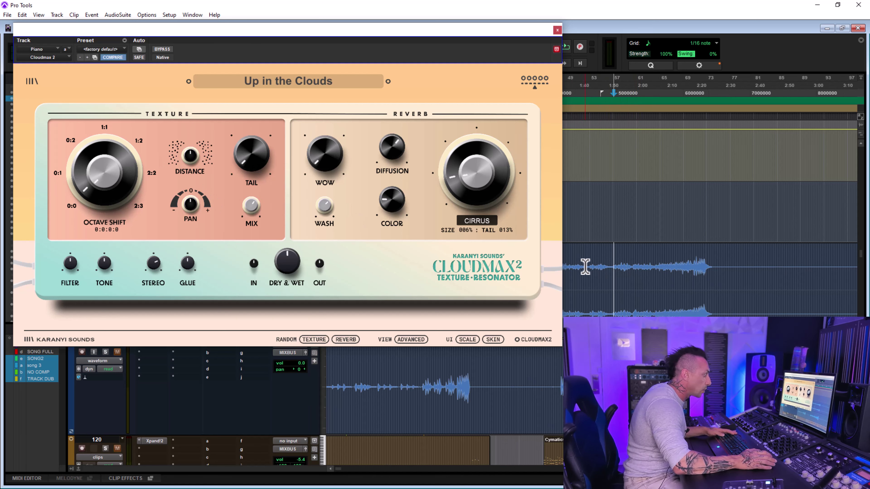
drag(589, 267, 715, 273)
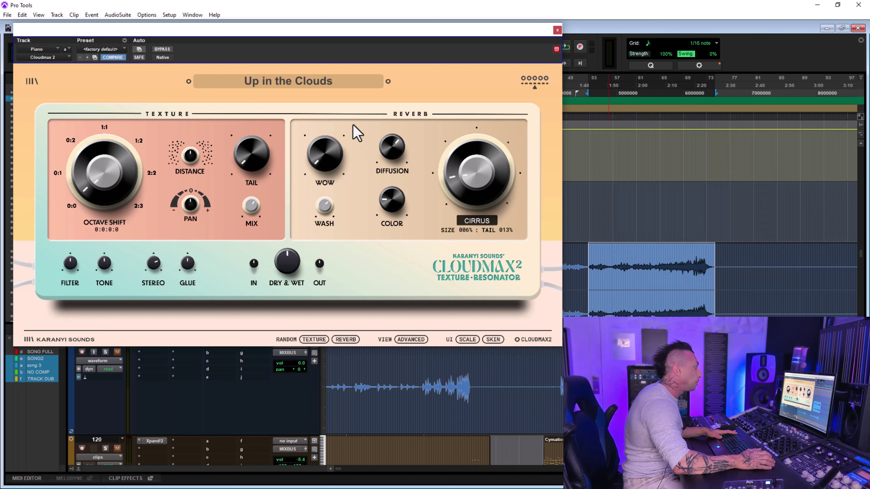
key(space)
Raise the Tone and set the texture Octave Shift to 0:2:0:1 during playback.
drag(104, 266, 101, 252)
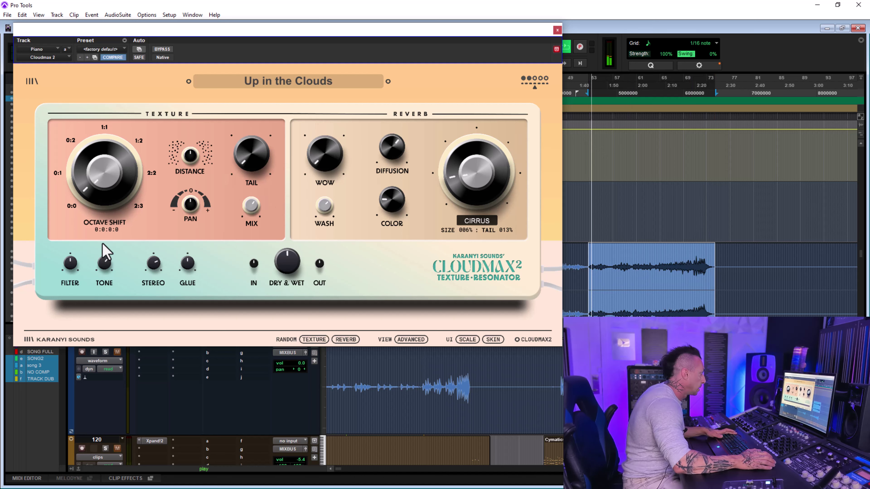
drag(102, 204, 81, 179)
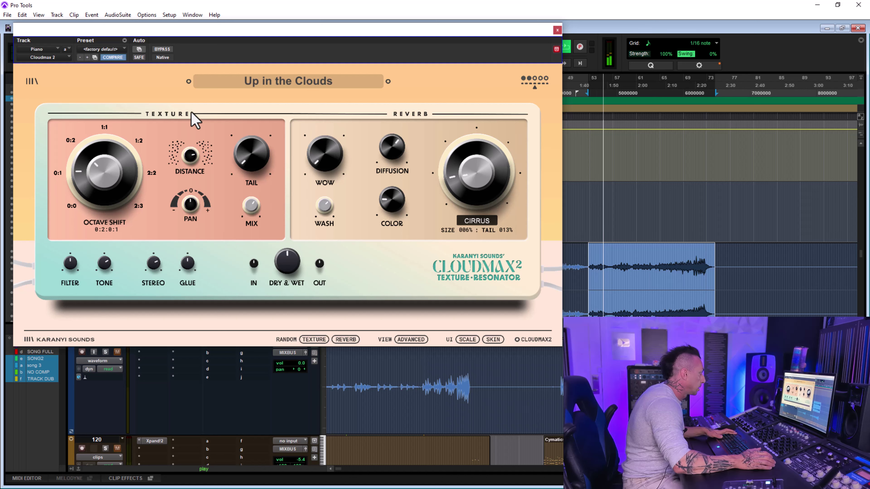
Raise the texture Tail and audition Octave Shift 1:1:0:1 during playback, returning it to 0:2:0:1.
drag(251, 161, 243, 113)
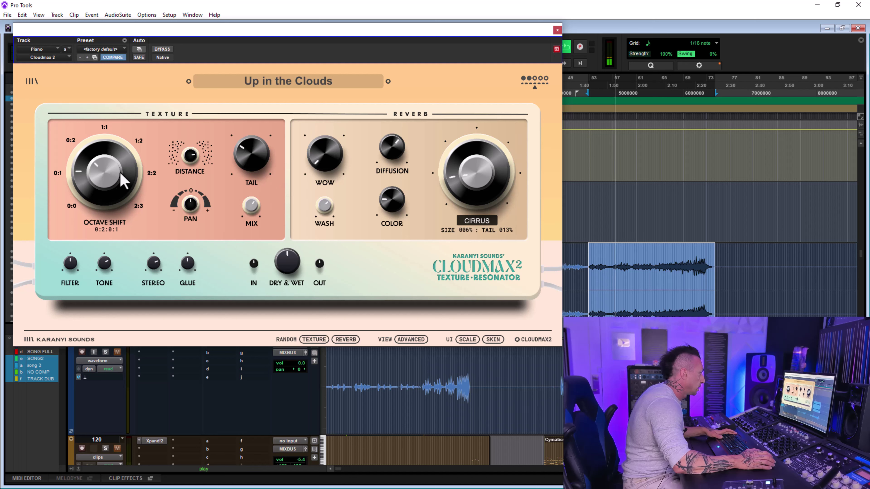
drag(107, 182, 106, 159)
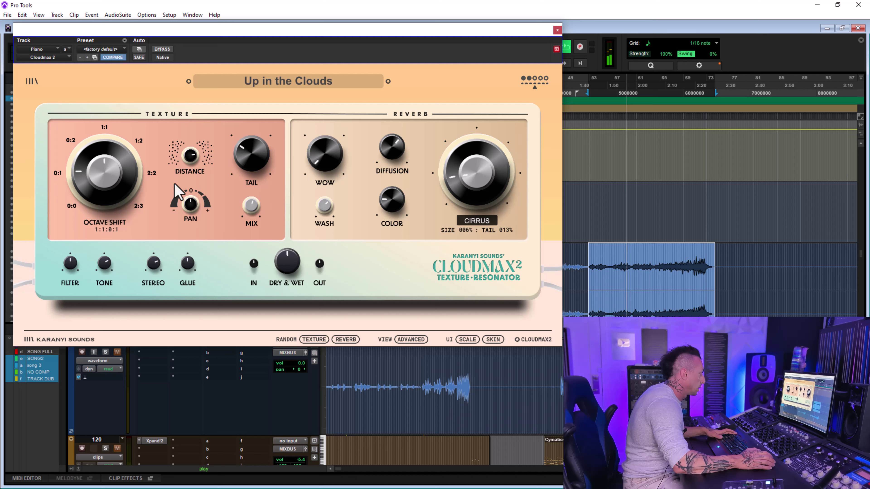
drag(248, 178, 253, 124)
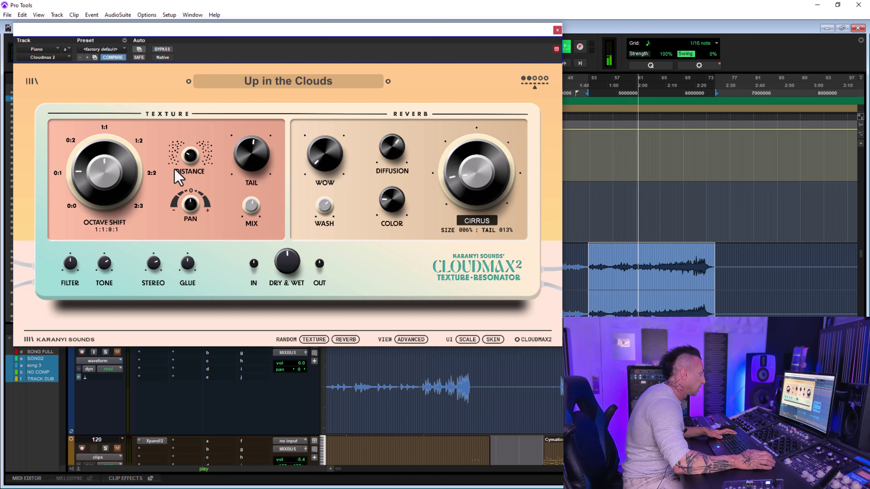
drag(110, 180, 110, 184)
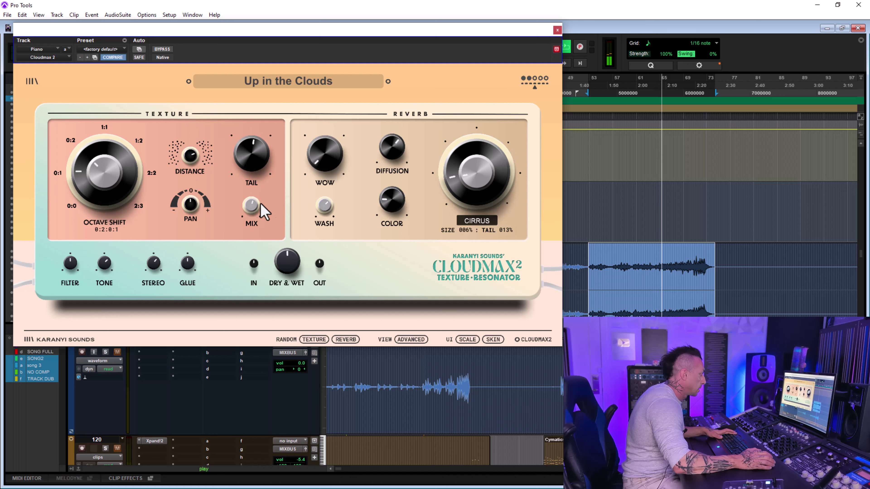
Raise the reverb Wow, lower its Diffusion, and compare the piano with Cloudmax 2 bypassed and active.
drag(322, 161, 311, 112)
drag(392, 156, 382, 179)
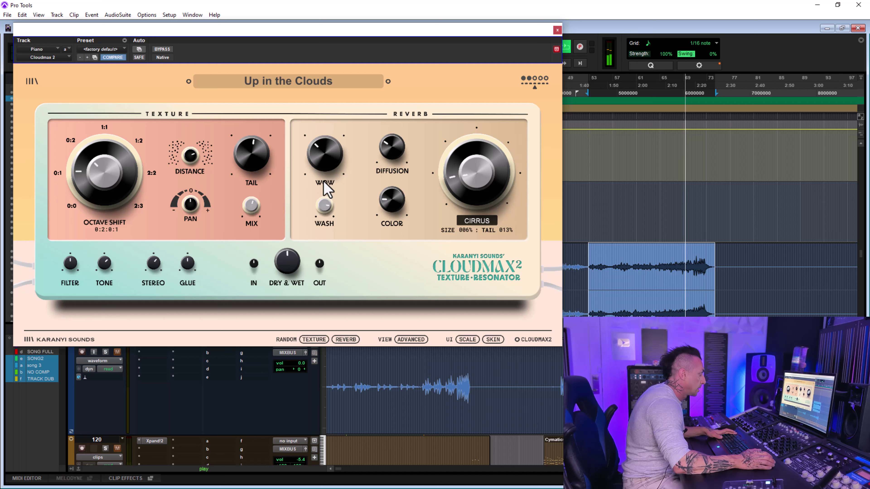
click(164, 50)
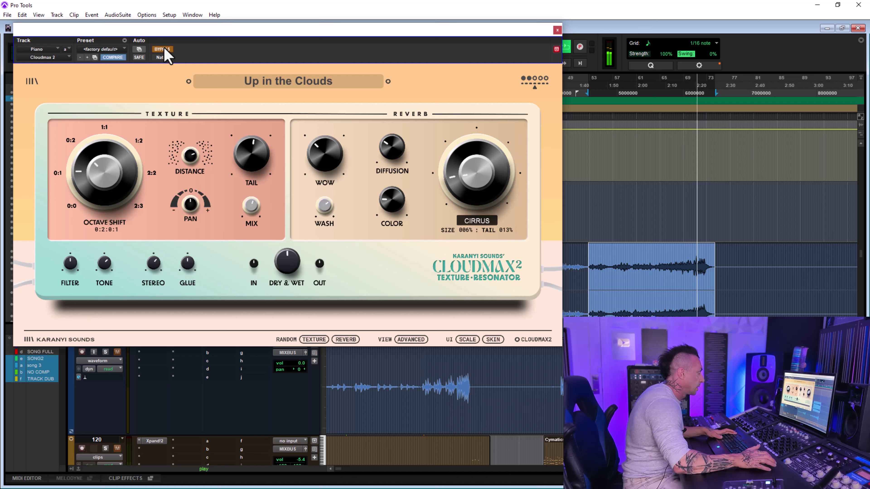
click(164, 49)
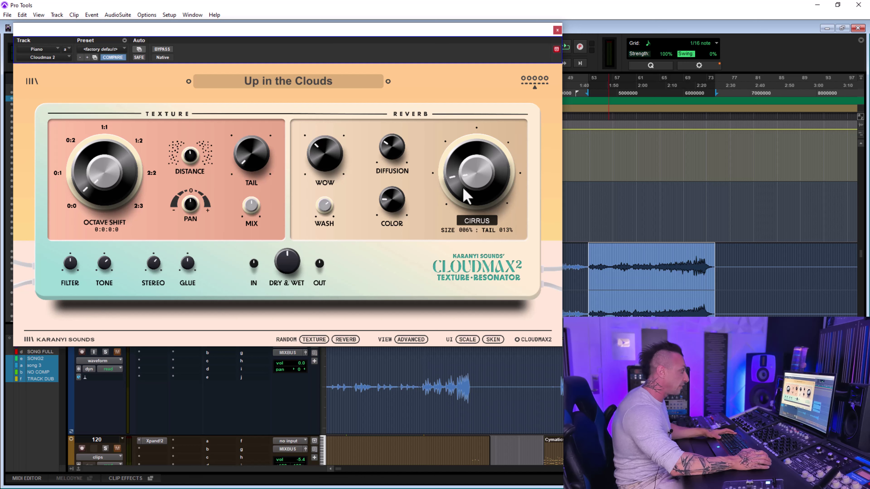
Set the Cirrus reverb to 15% size and 24% tail, and play the selected piano section.
drag(466, 195, 452, 170)
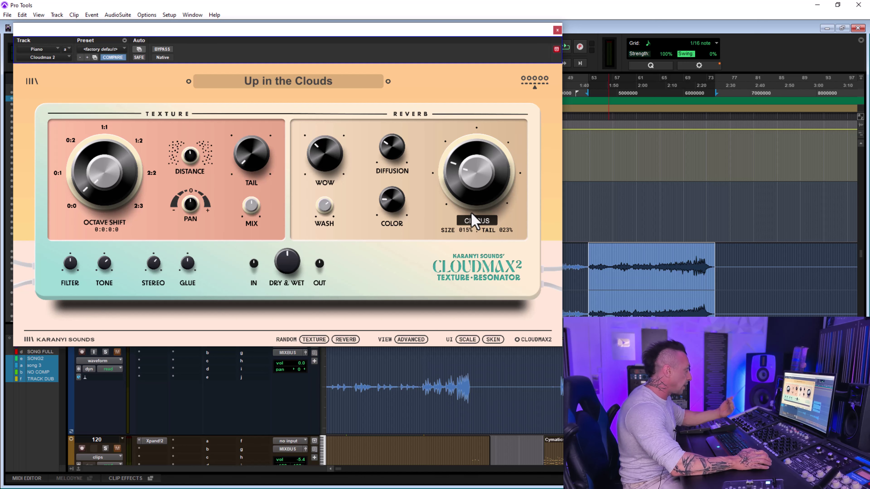
key(space)
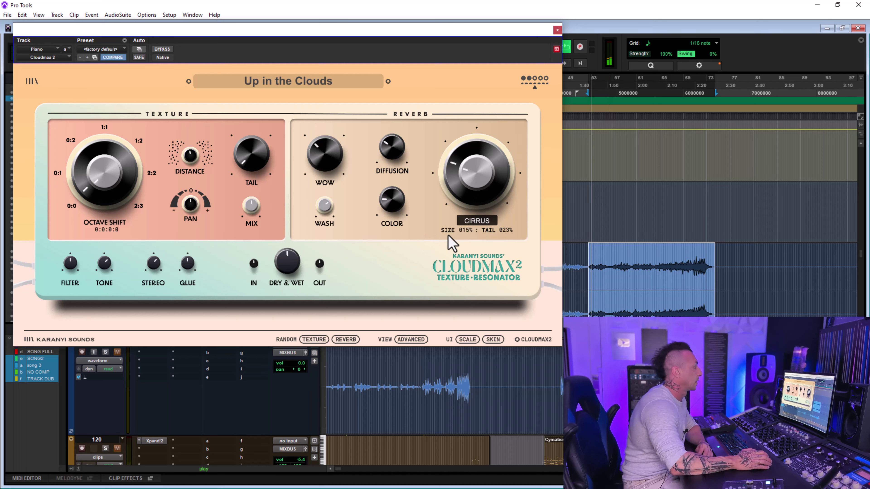
click(475, 180)
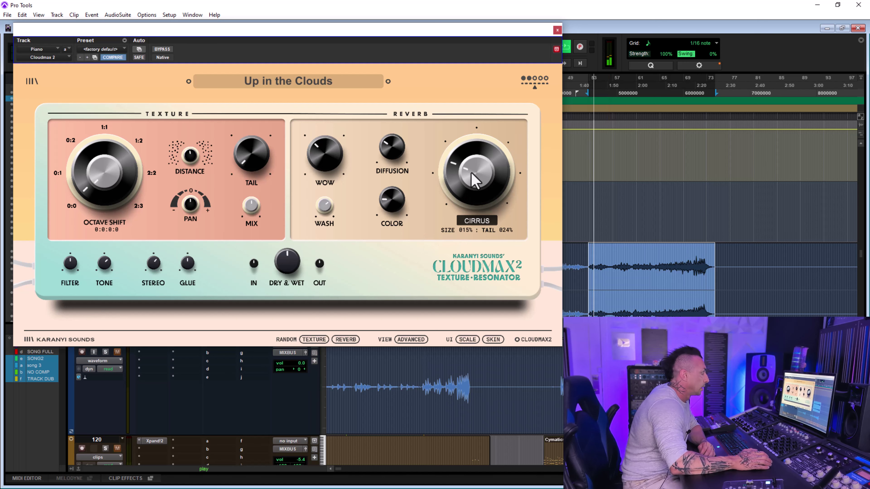
Switch the reverb type to Stratus and set it to 63% size and 48% tail during playback.
click(479, 222)
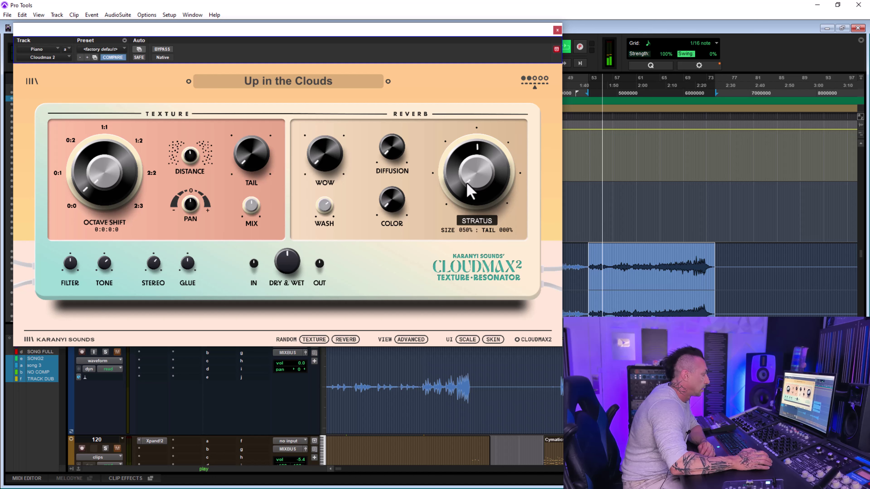
drag(476, 187, 466, 130)
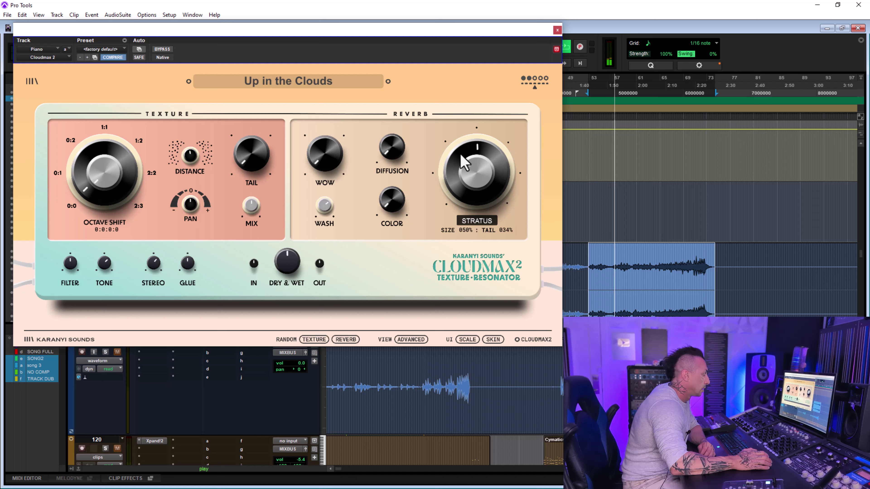
mouse_move(465, 162)
mouse_down()
mouse_move(466, 151)
mouse_move(468, 171)
mouse_up()
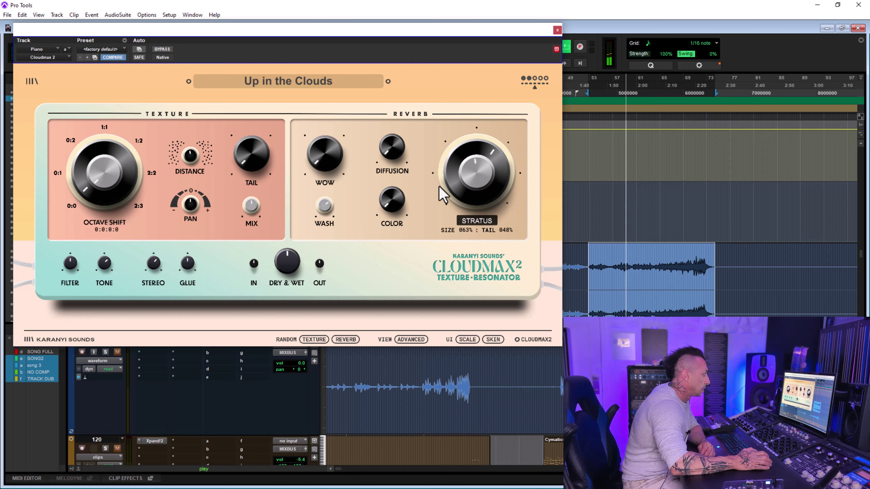
Audition the Cirrus reverb at 38% size and 53% tail, and return to Stratus.
click(477, 222)
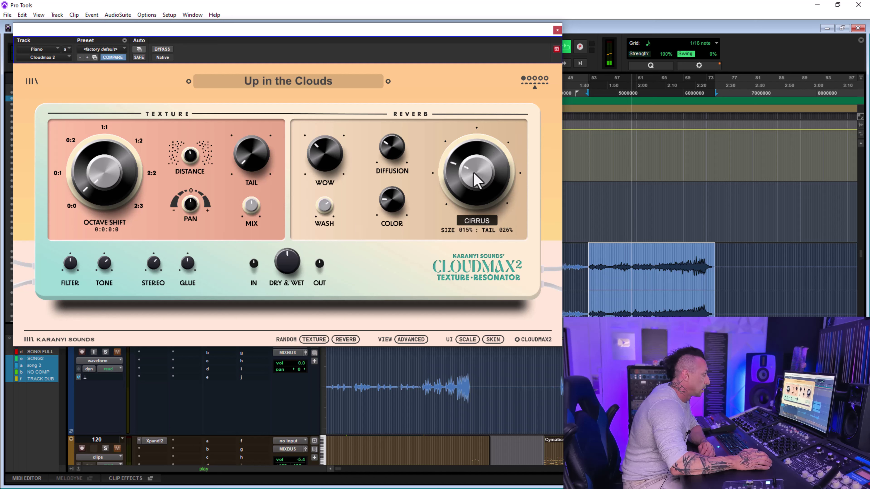
drag(472, 171, 469, 137)
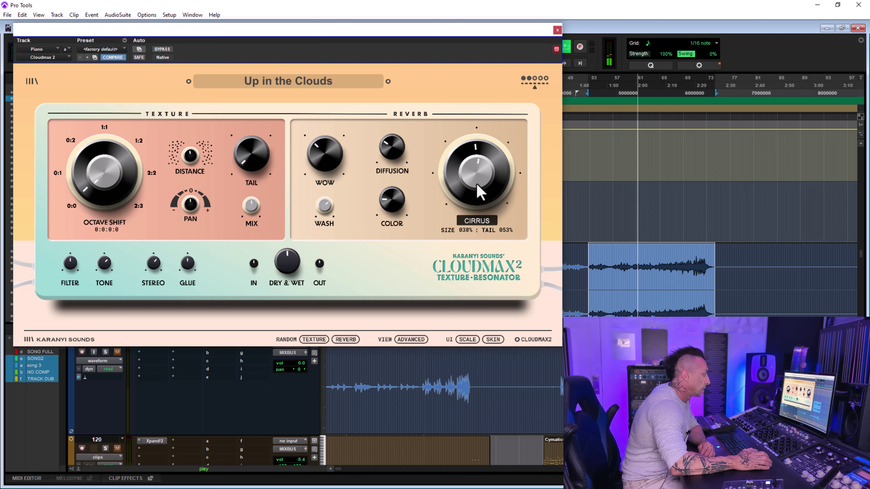
click(476, 221)
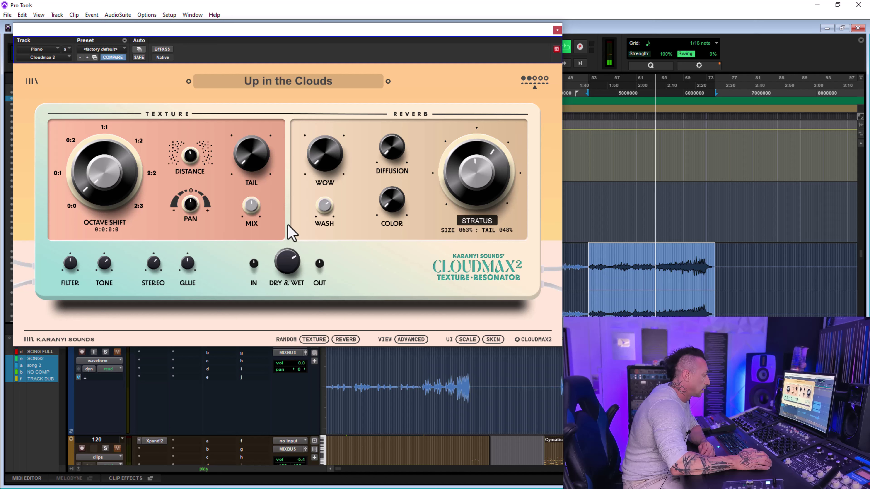
Raise the Dry & Wet mix, Stratus tail to 73% and reverb Diffusion, and stop playback.
drag(287, 235, 289, 216)
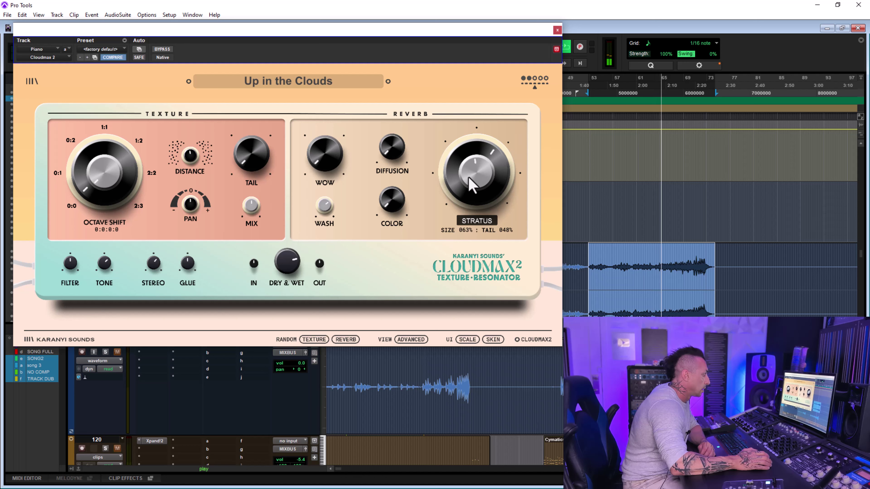
drag(476, 167, 486, 158)
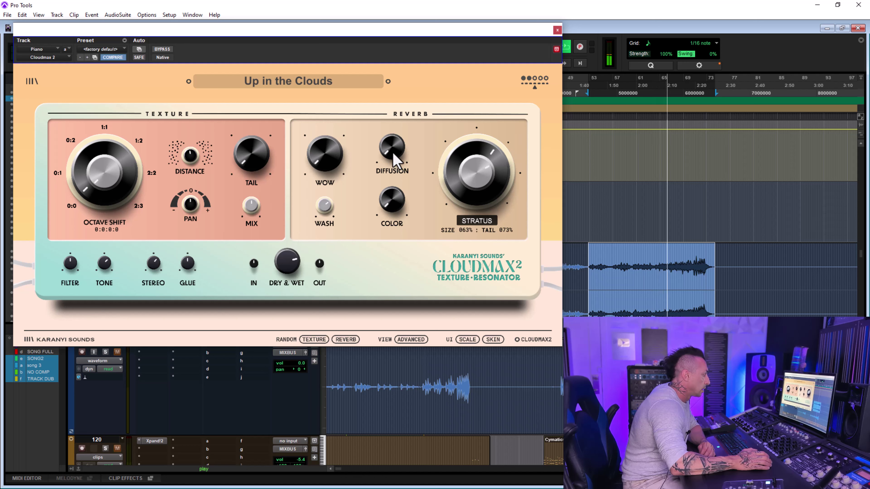
drag(393, 156, 391, 26)
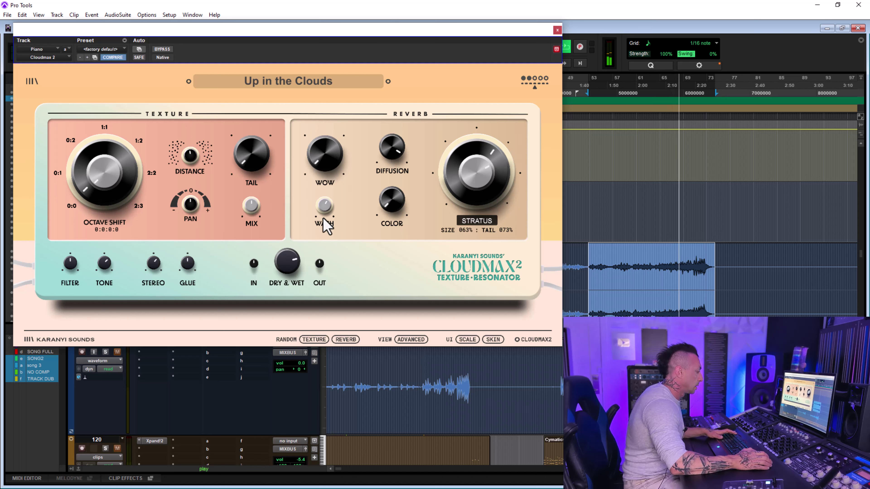
key(space)
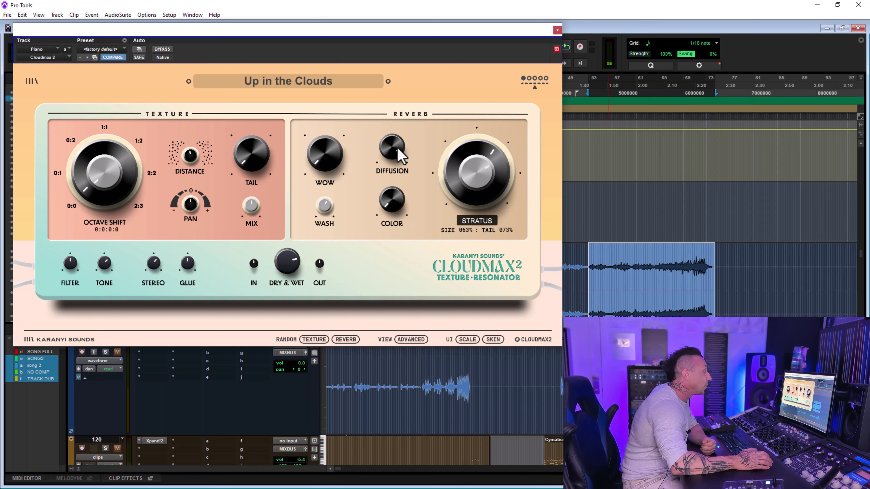
Turn the reverb Diffusion down and set Stratus to 85% size and 50% tail while auditioning the piano.
drag(466, 171, 470, 194)
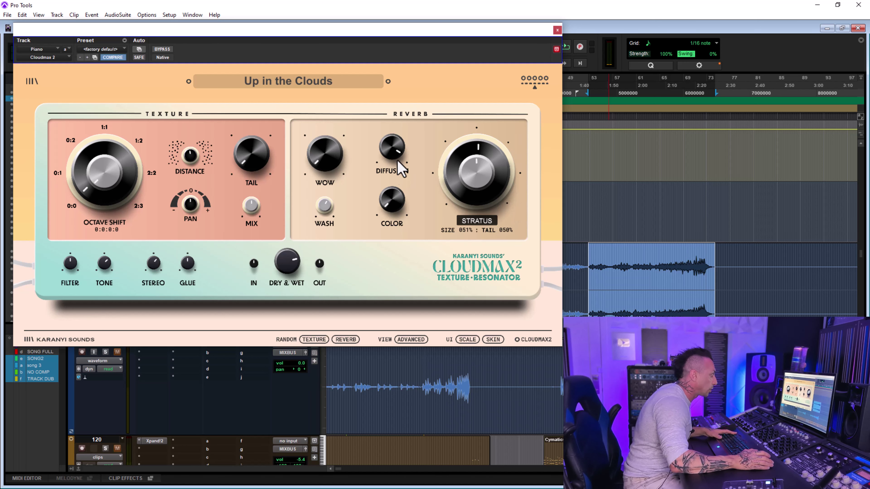
drag(398, 162, 405, 331)
key(space)
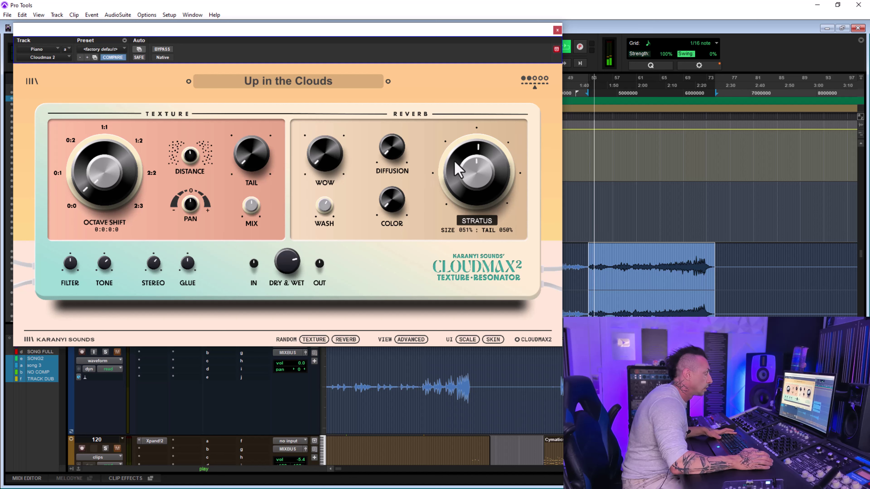
drag(459, 167, 466, 146)
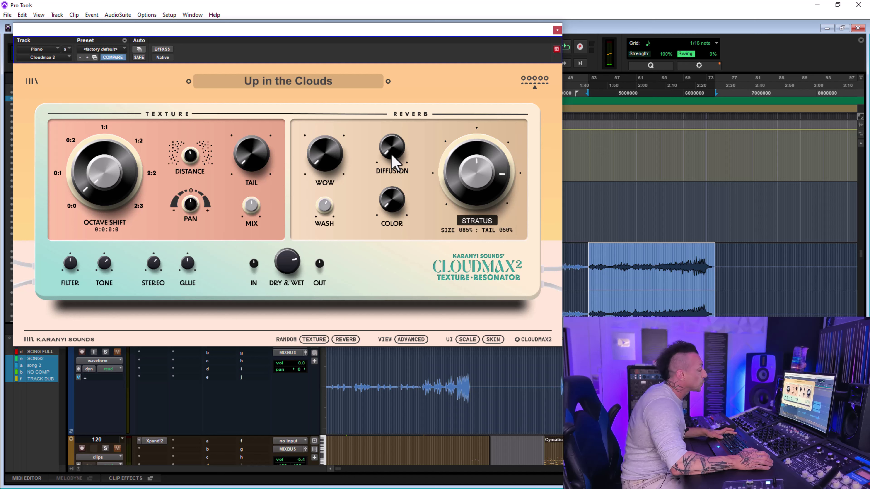
Audition high and low reverb Diffusion amounts with the large Stratus reverb on the piano.
drag(391, 154, 394, 8)
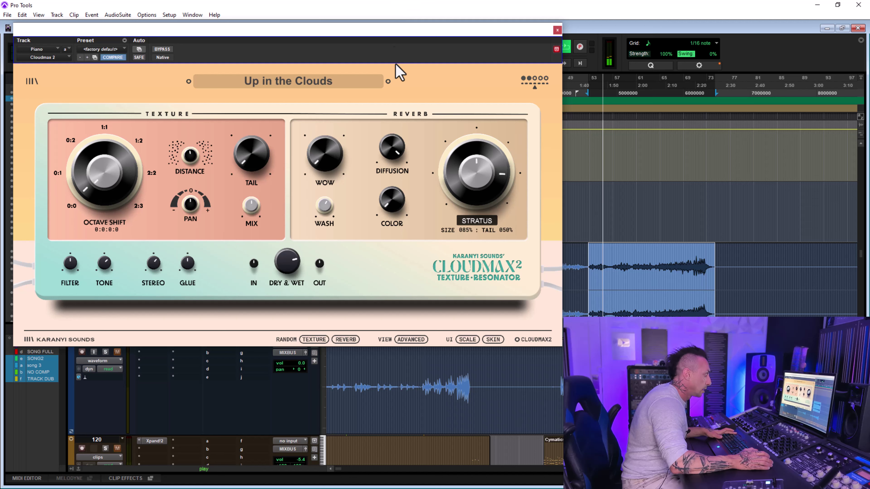
drag(396, 161, 401, 191)
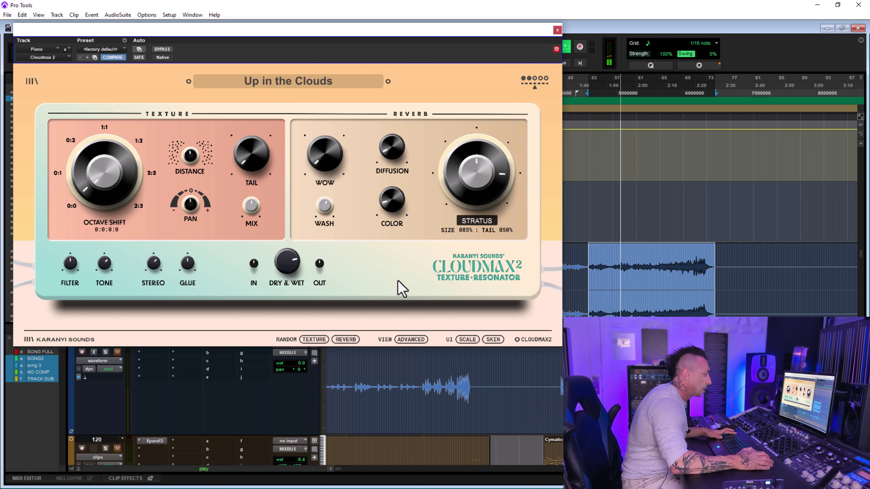
drag(402, 289, 402, 182)
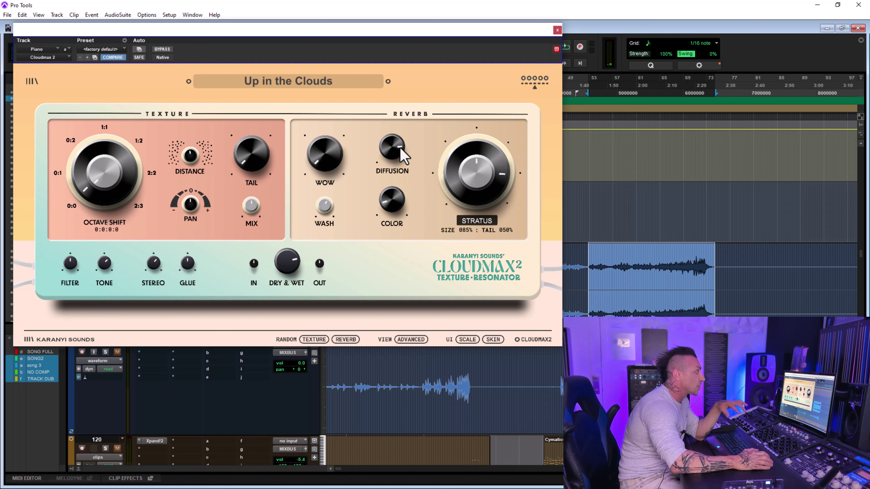
drag(404, 173, 405, 231)
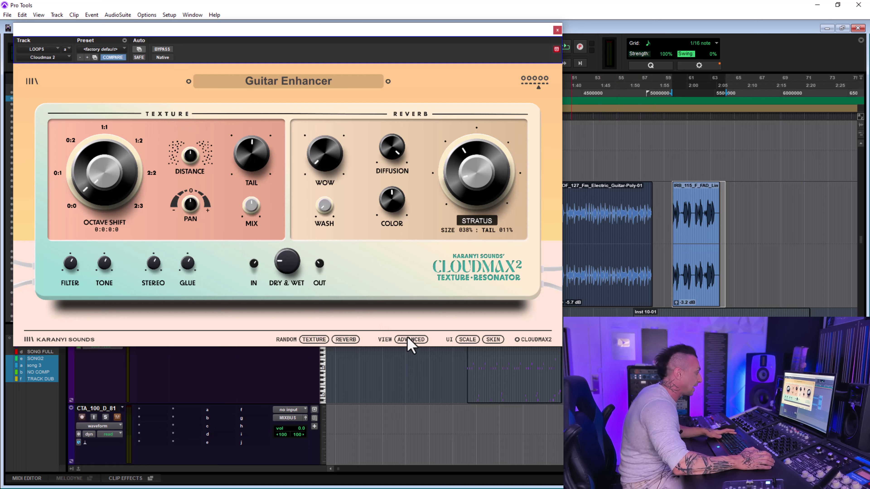
Play the selected LOOPS clip with Cloudmax 2 active, using Cirrus reverb at 5% size and 12% tail with more Diffusion.
key(space)
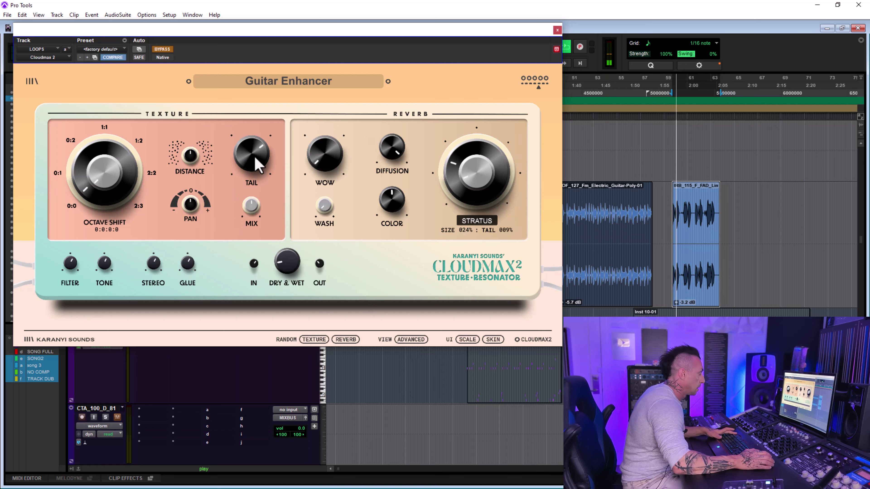
click(163, 51)
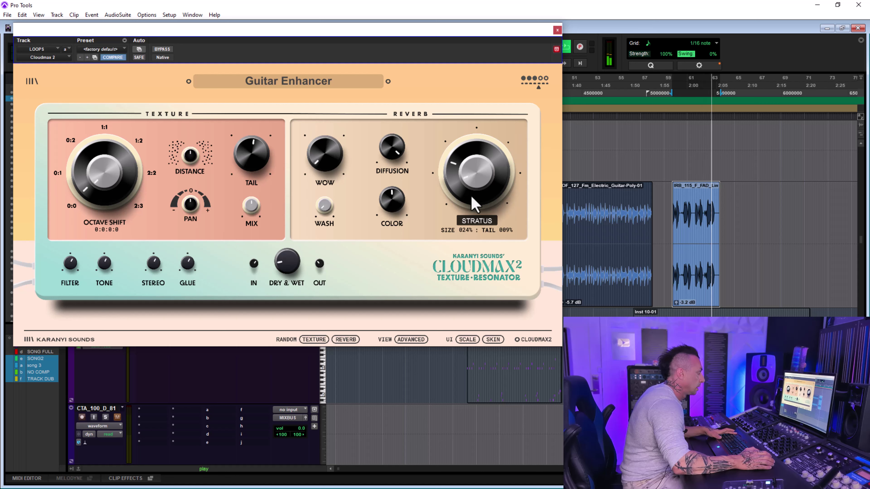
click(477, 221)
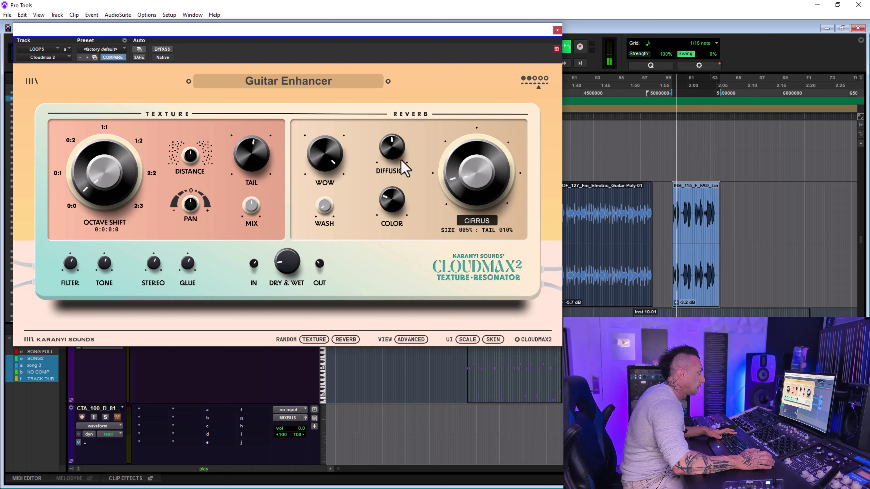
scroll(398, 163, up, 2)
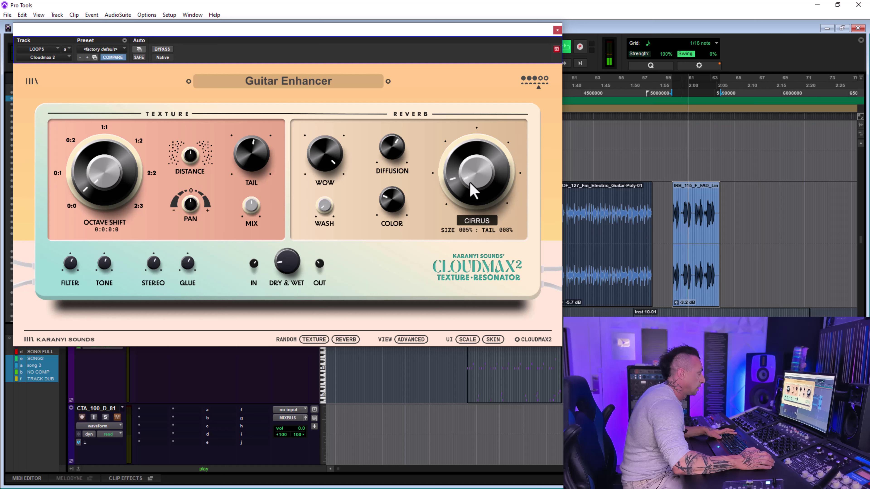
mouse_move(468, 186)
mouse_down()
mouse_move(459, 193)
mouse_move(470, 169)
mouse_up()
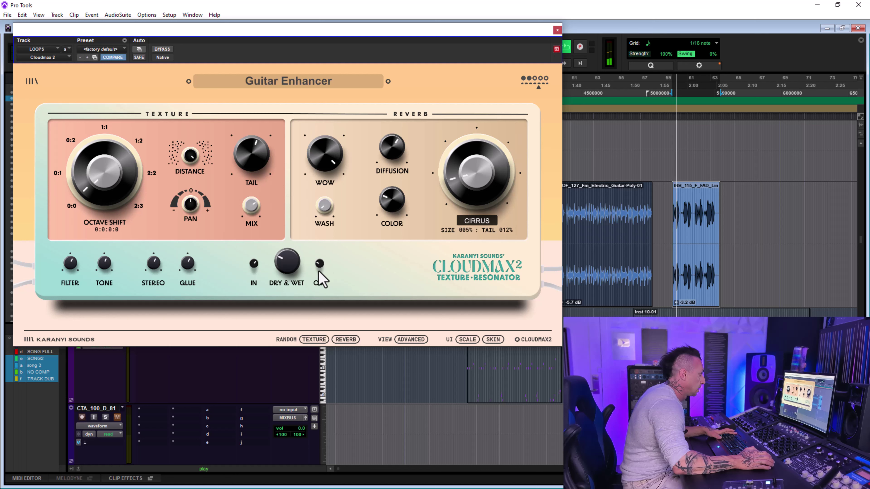
Raise the Dry & Wet mix and texture Tail, and lower the texture Distance and reverb Wow during playback.
drag(287, 263, 301, 238)
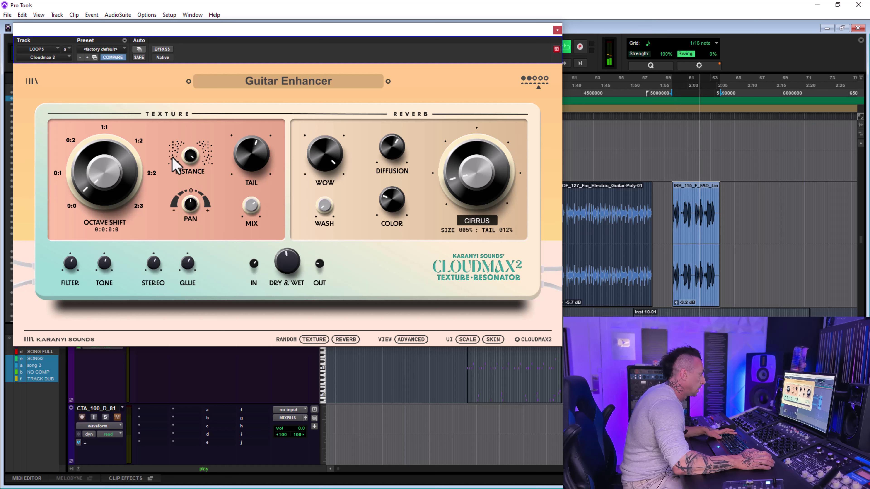
drag(190, 156, 191, 179)
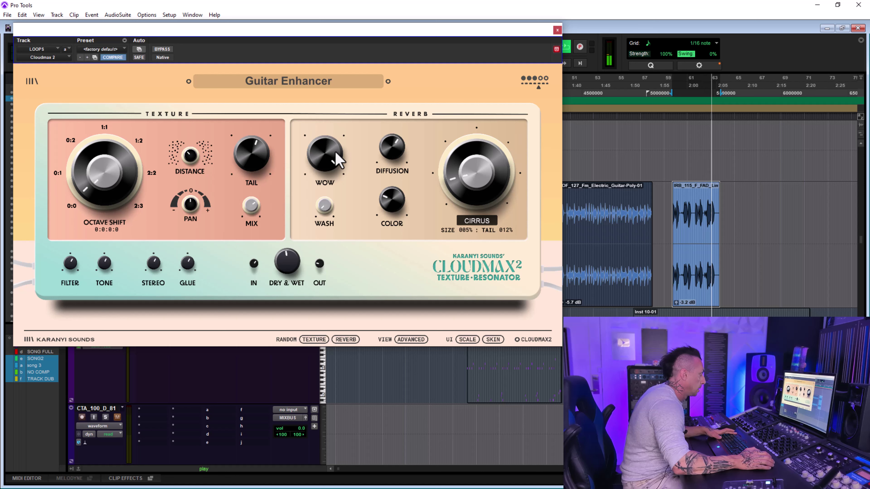
drag(330, 151, 303, 223)
drag(266, 150, 256, 132)
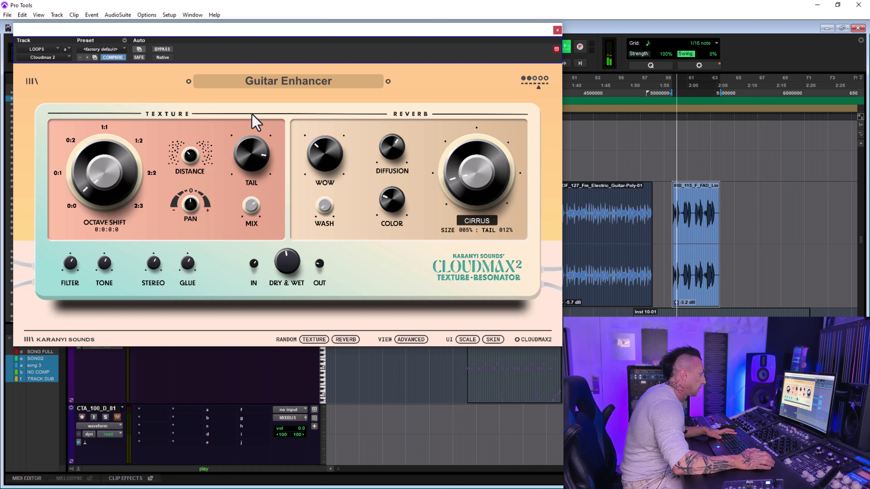
Increase the texture Distance and shorten the texture Tail during playback, with the octave shift set to 2:2:0:0.
drag(192, 159, 193, 138)
drag(253, 148, 244, 232)
drag(109, 180, 90, 38)
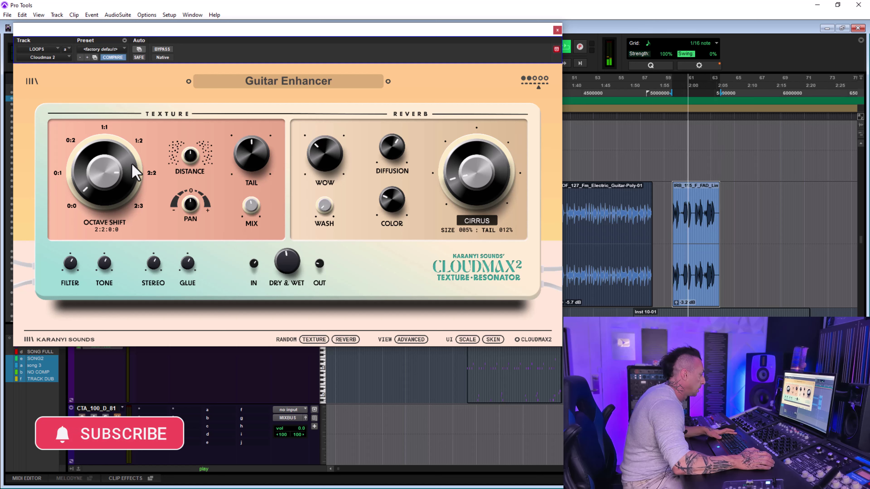
Audition octave shifts 1:1:0:1, 0:1:1:2, 0:1:2:2 and 2:3:2:2 with a longer texture Tail, ending on 2:2:0:2.
click(83, 174)
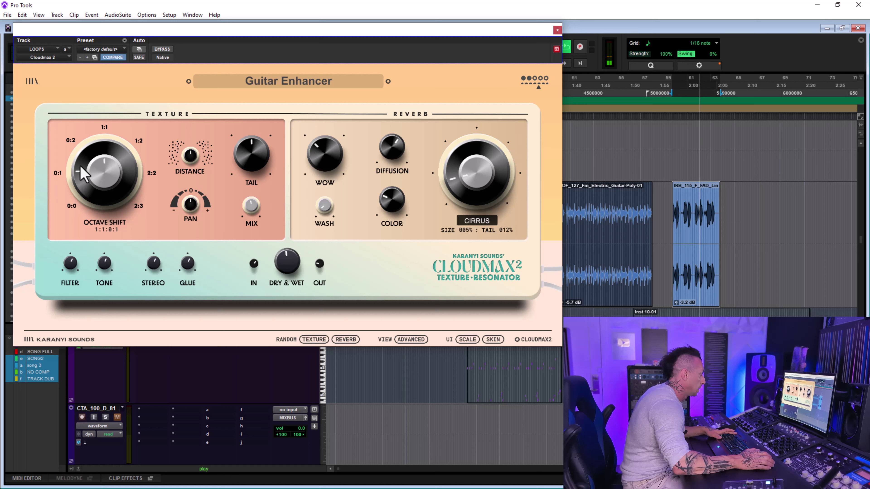
click(86, 155)
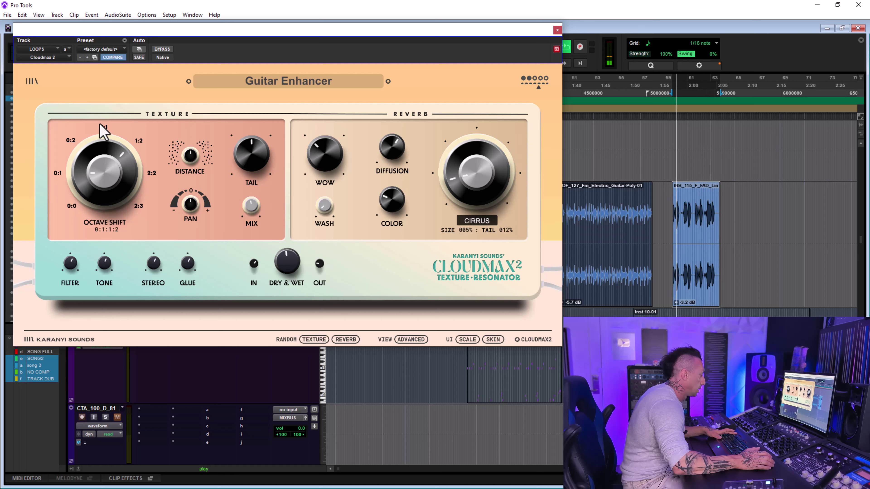
click(116, 146)
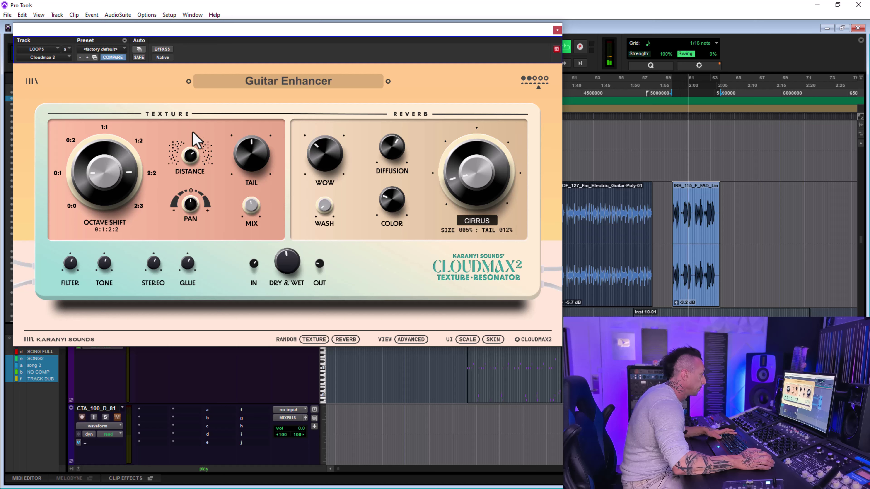
click(252, 151)
drag(116, 175, 130, 91)
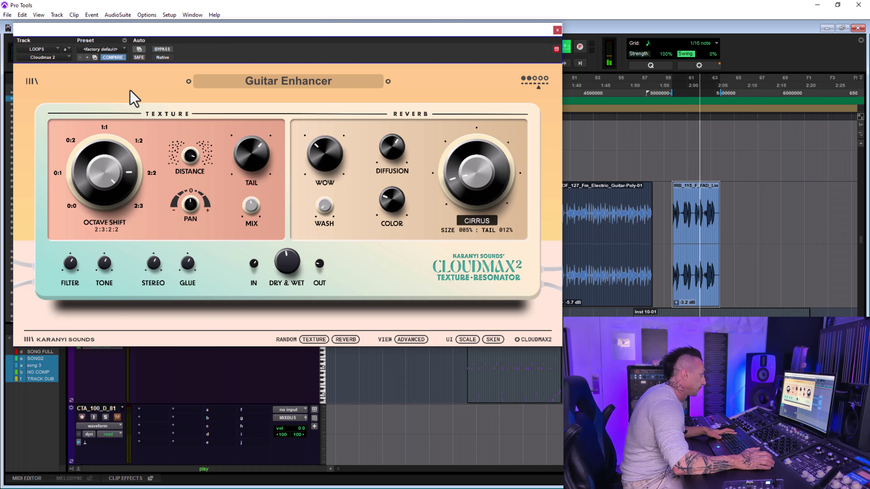
drag(136, 189, 90, 195)
Raise the Dry & Wet mix and the reverb Wash, and shorten the texture Tail.
drag(291, 256, 291, 226)
drag(324, 202, 334, 91)
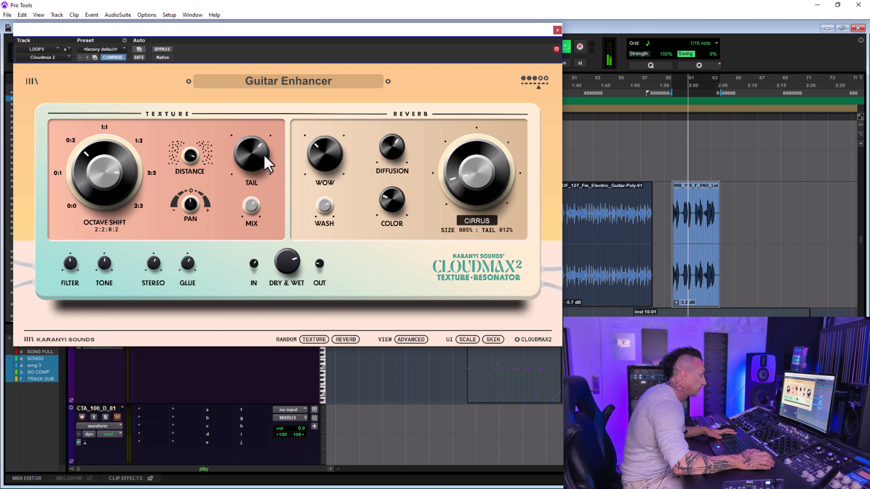
drag(260, 175, 272, 200)
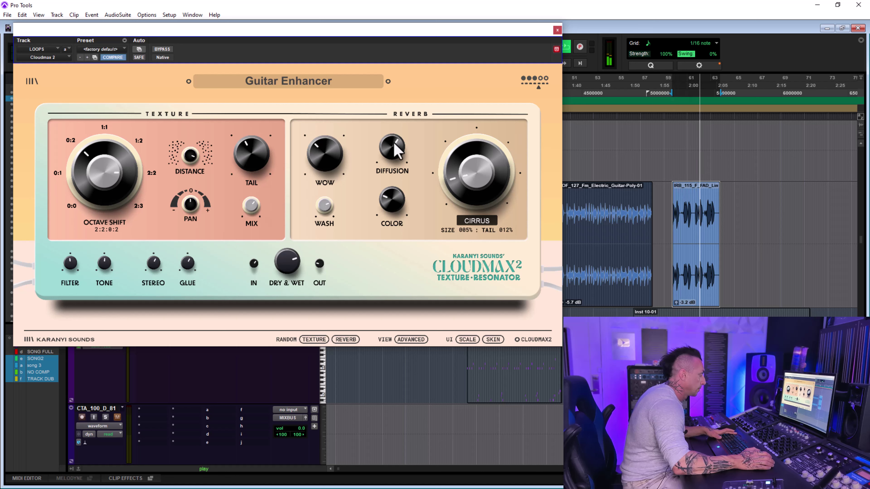
Increase the reverb Diffusion, ease Dry & Wet back to its midpoint, and sweep the reverb Color high before leaving it low.
drag(393, 143, 423, 88)
drag(396, 188, 394, 148)
drag(297, 263, 291, 288)
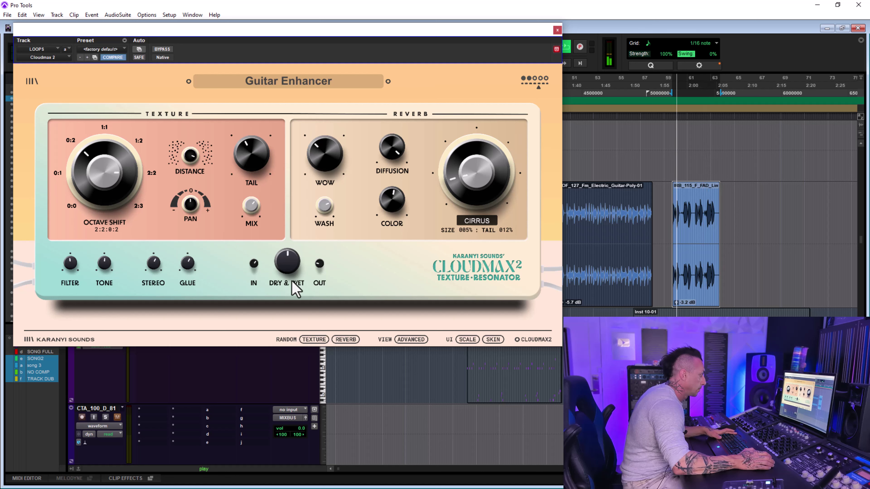
drag(392, 201, 392, 135)
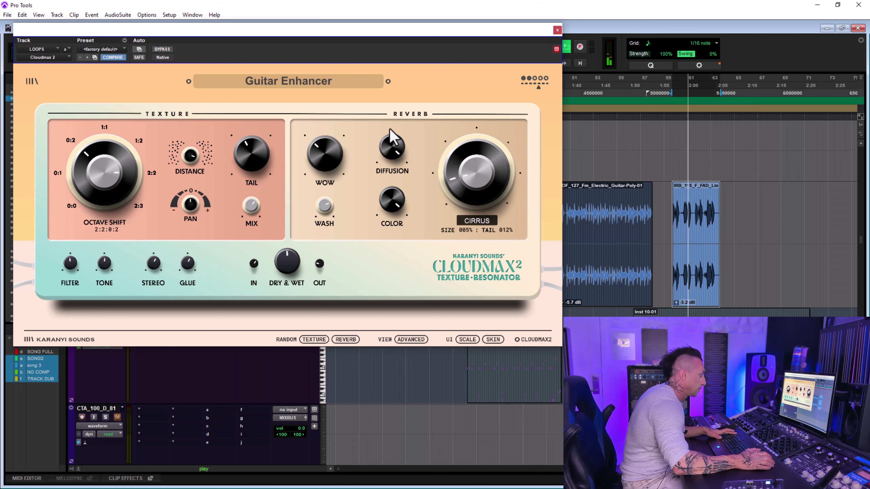
drag(388, 194, 388, 240)
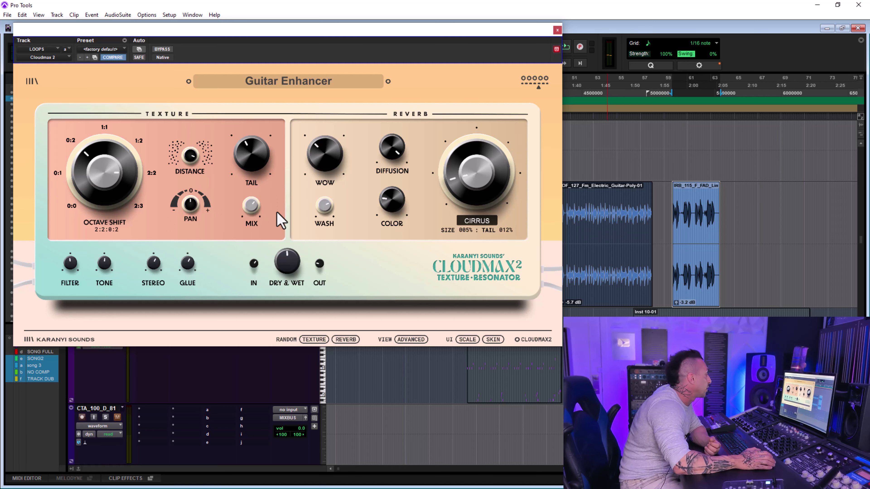
Open the advanced view and reposition the purple, green, orange and blue texture voices in the panning and mix pad.
click(411, 339)
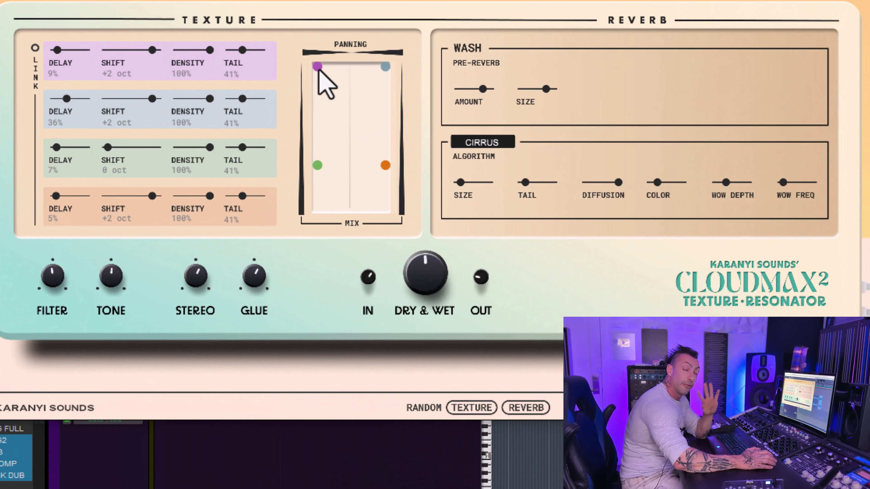
drag(317, 66, 317, 103)
drag(318, 165, 335, 152)
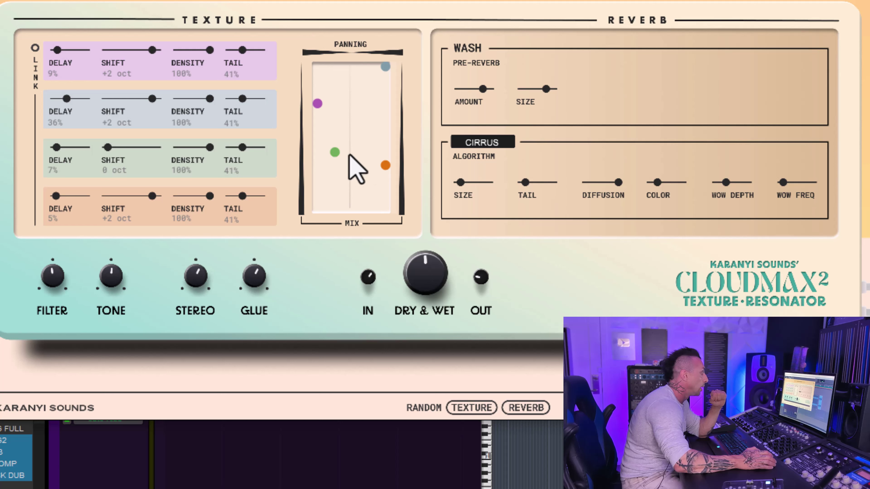
drag(385, 165, 367, 129)
drag(390, 64, 418, 204)
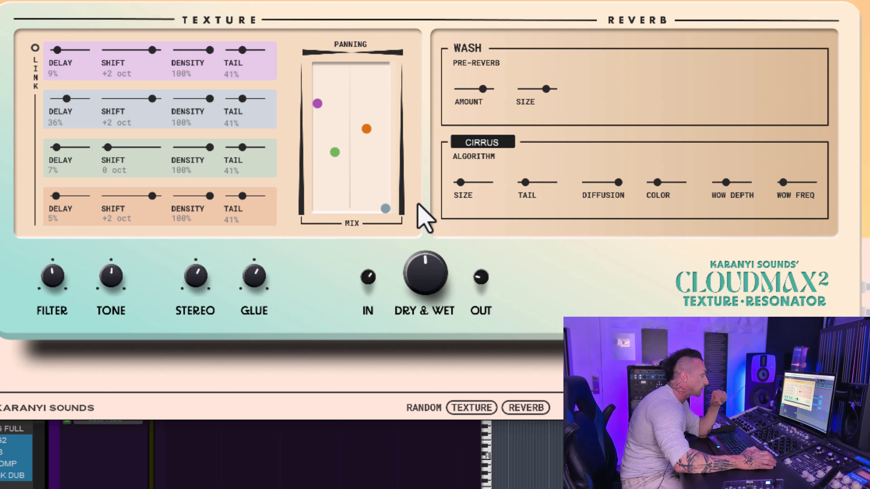
Balance the purple and blue voices at similar mix levels on opposite pan extremes, around the centred green and orange voices.
drag(317, 103, 317, 158)
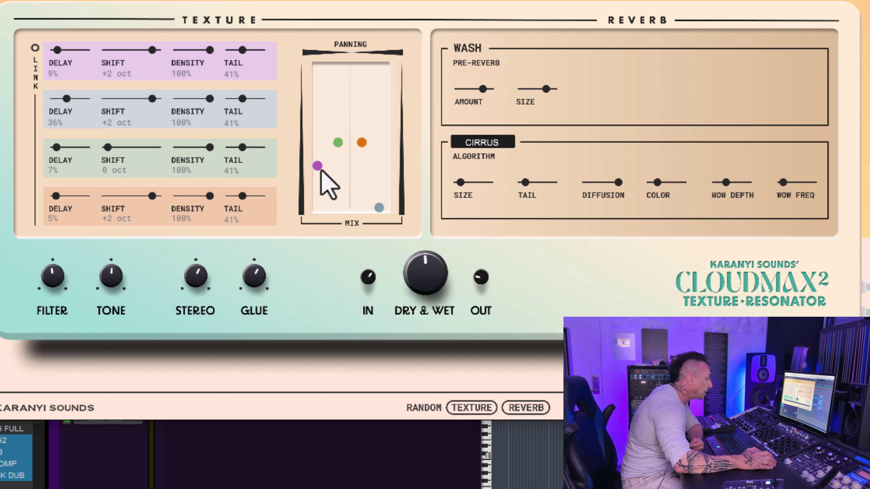
drag(378, 207, 396, 170)
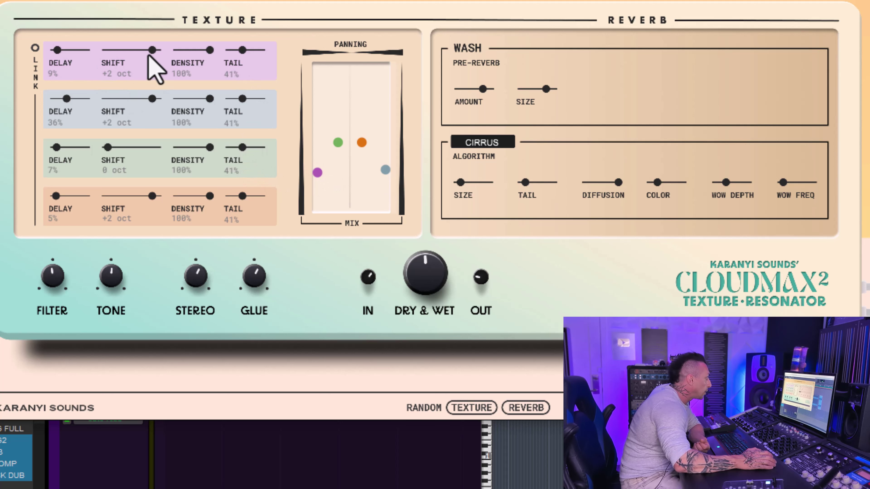
Set the texture voices' shifts to +7th, +1 oct and +7th, densities to 76/100/60/60%, tails to 61/79/27/26% and purple delay to 48%.
drag(153, 51, 131, 52)
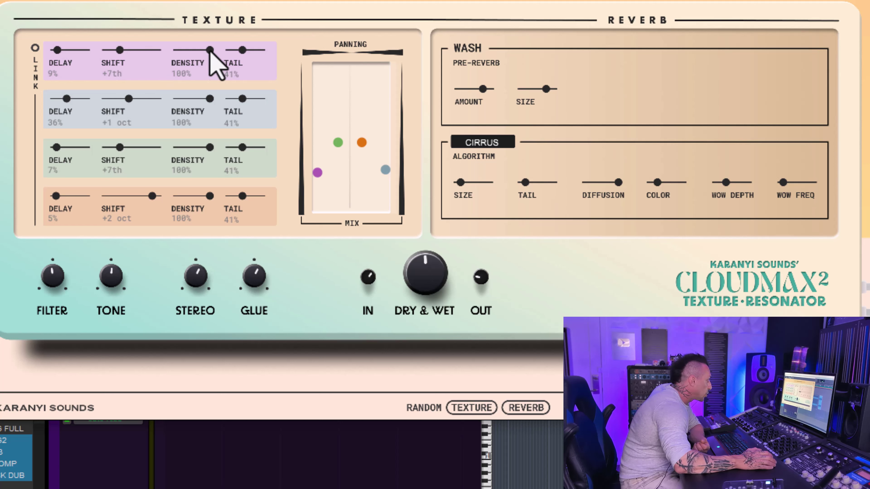
drag(209, 50, 305, 161)
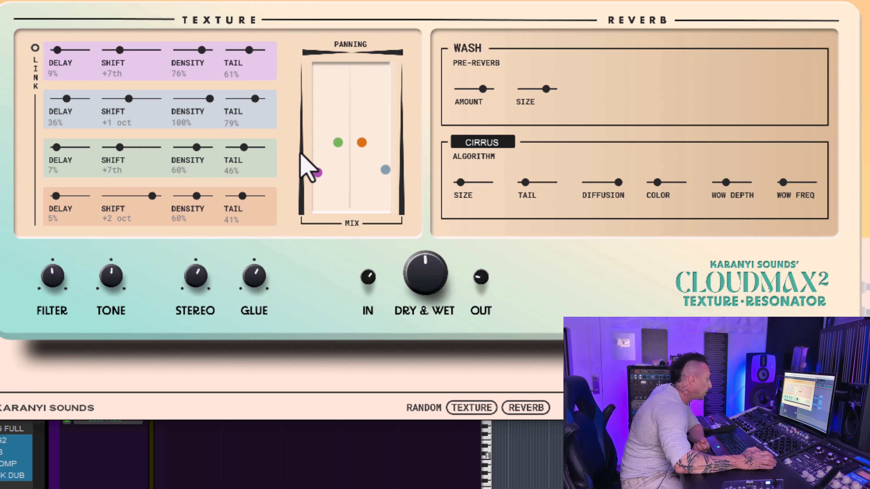
drag(7, 65, 96, 67)
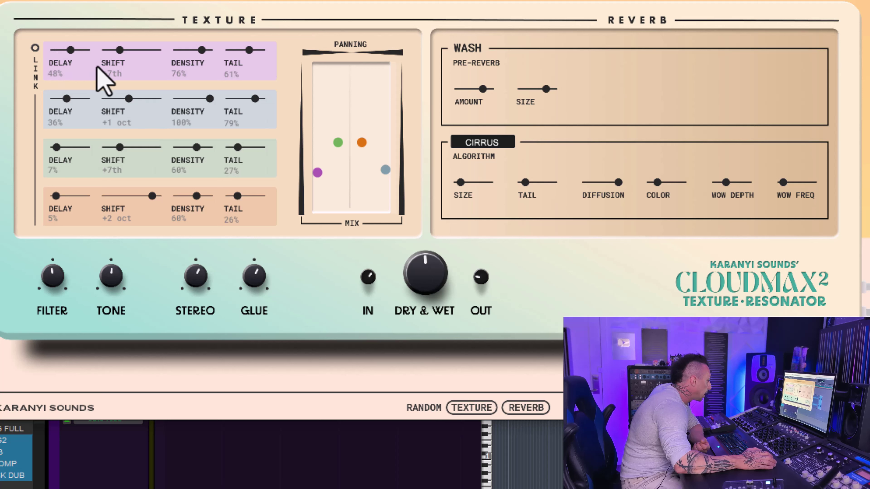
Set the four voices' delays to 59%, 69%, 17% and 14%, and match the purple and blue voices' mix positions.
drag(388, 172, 403, 169)
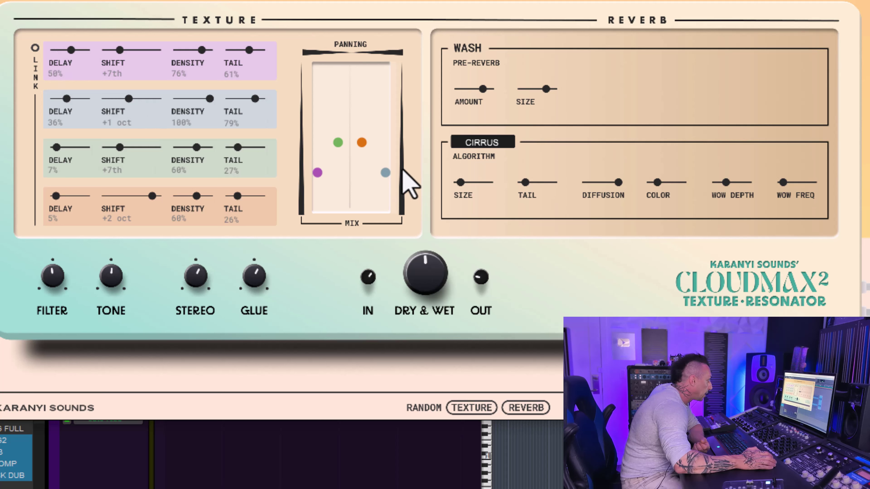
drag(71, 51, 83, 52)
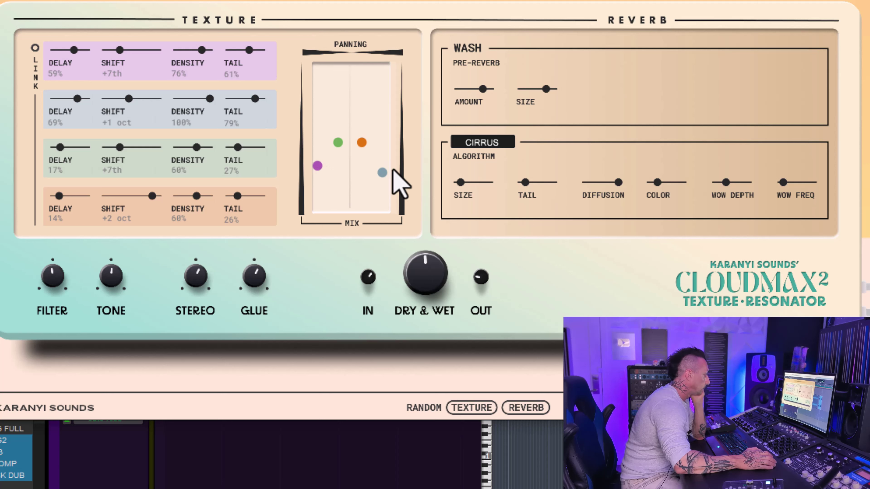
drag(392, 169, 402, 160)
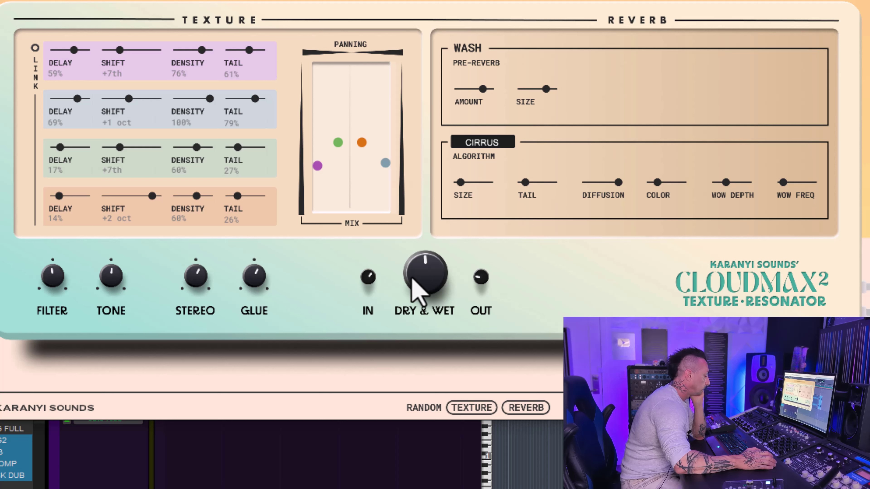
Lower the Dry & Wet mix and reduce the purple and blue voices' delays to 45% and 48%.
drag(413, 271, 411, 316)
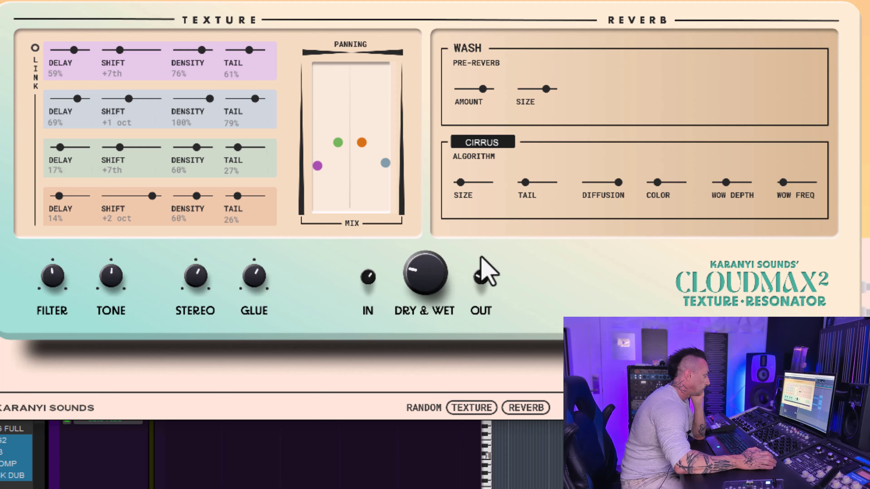
drag(411, 291, 417, 272)
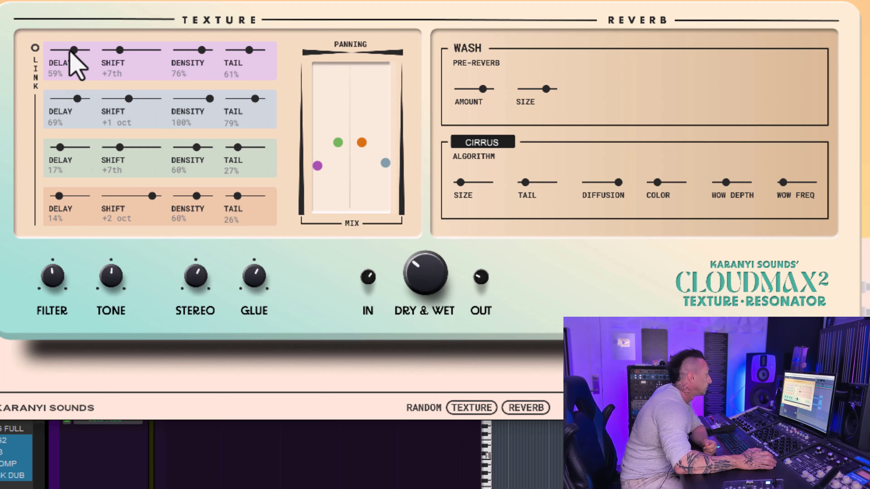
drag(73, 50, 28, 79)
drag(78, 99, 53, 137)
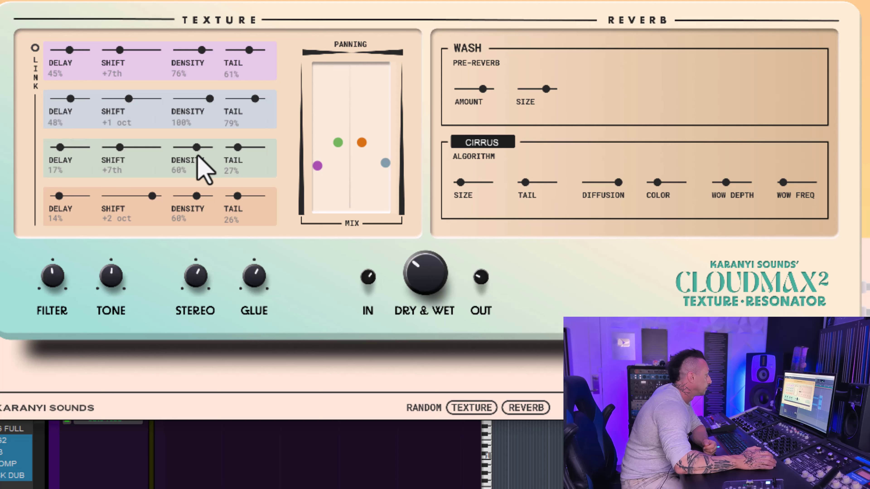
Audition a high Tone setting before lowering it, reduce the Stereo amount, and raise Dry & Wet to about its midpoint.
drag(118, 285, 112, 188)
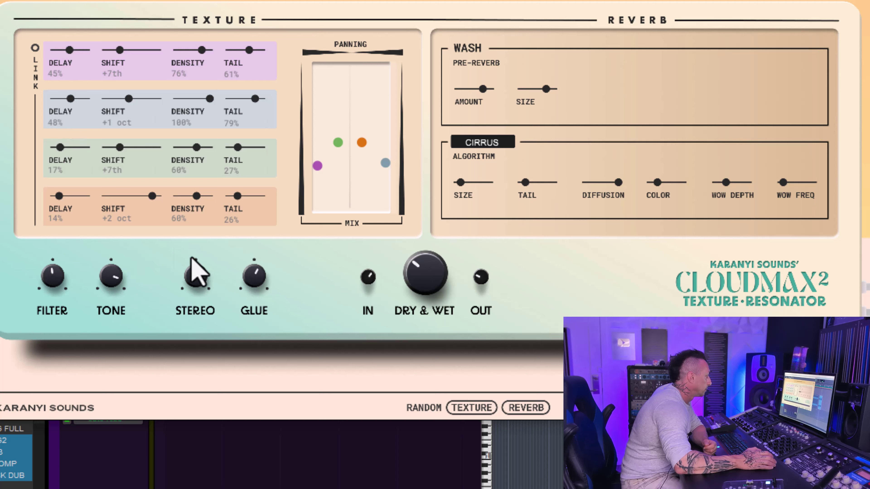
drag(103, 282, 111, 365)
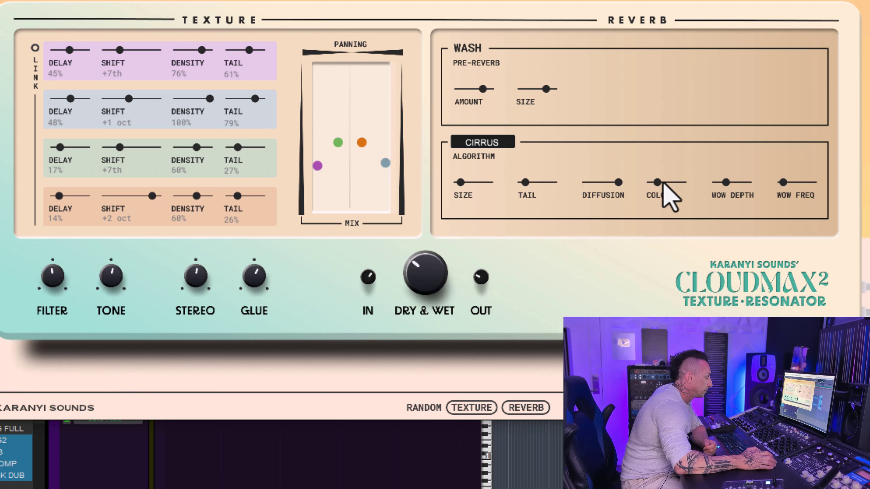
drag(441, 270, 435, 253)
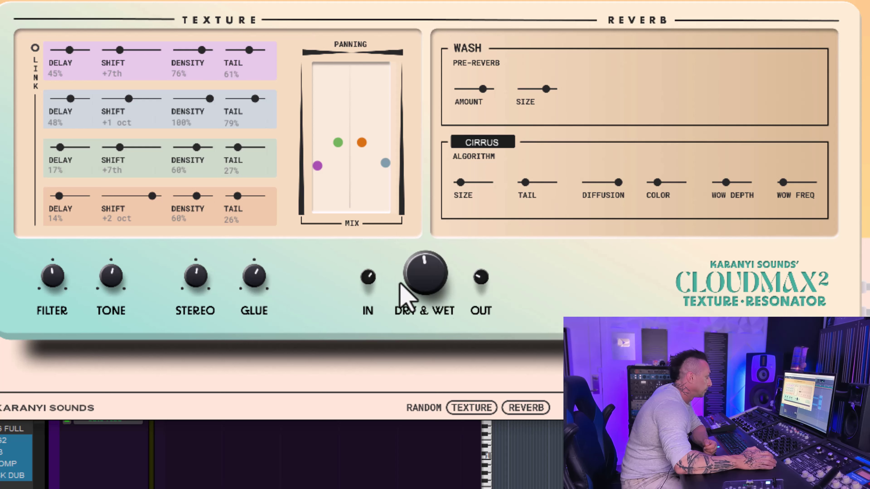
Move the purple and blue voices to the opposite end of the mix range, return to the front view and stop playback.
drag(354, 174, 364, 260)
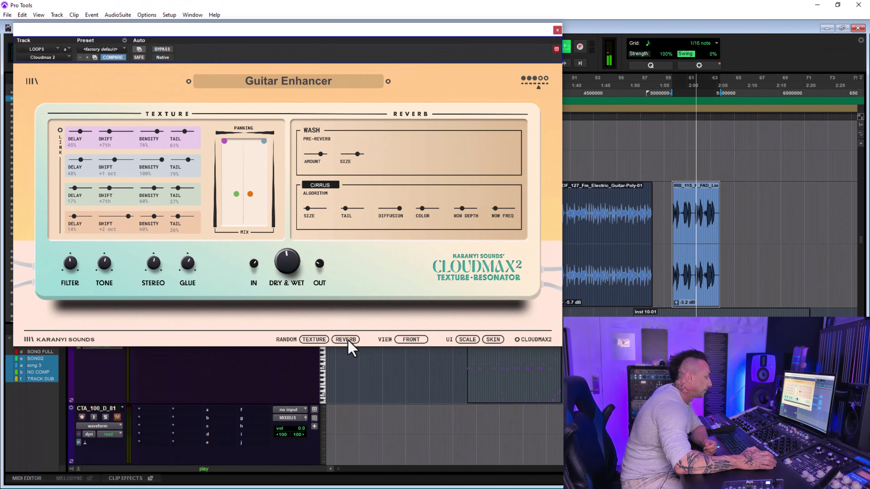
click(399, 340)
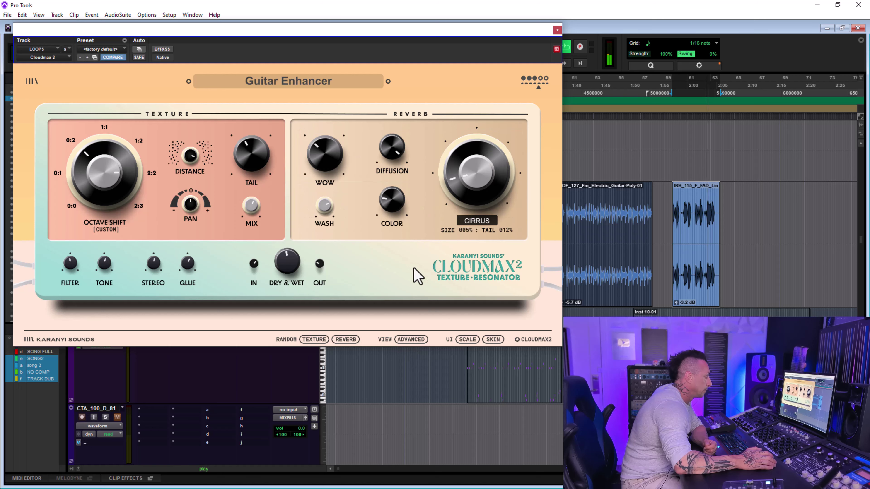
key(space)
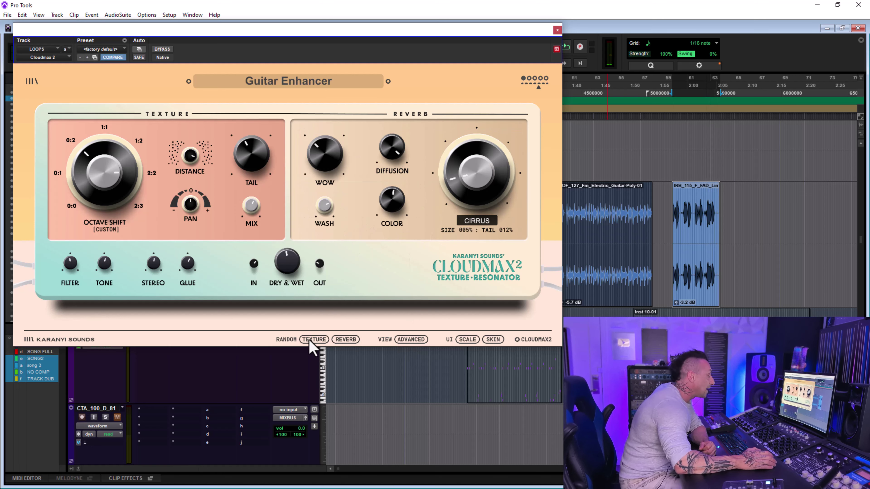
Select the TOF_127_Fm_Electric_Guitar-Poly-01 clip on the LOOPS track and play it through the plugin.
click(628, 283)
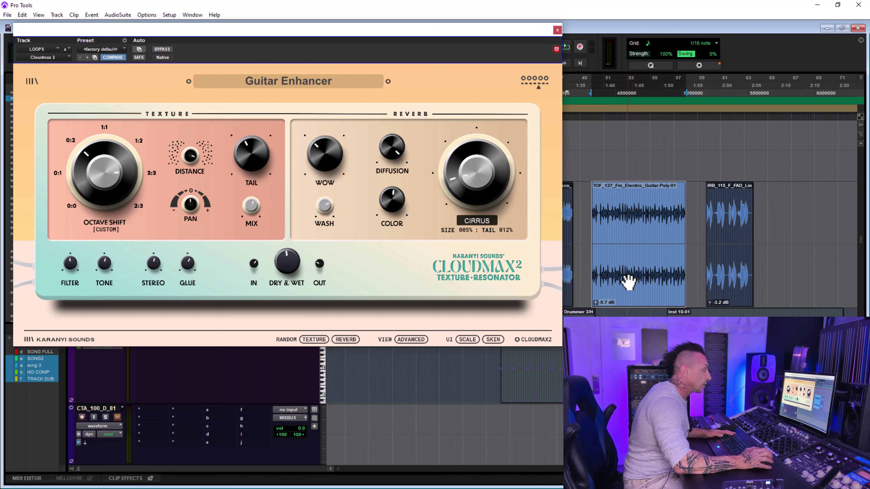
key(ctrl+])
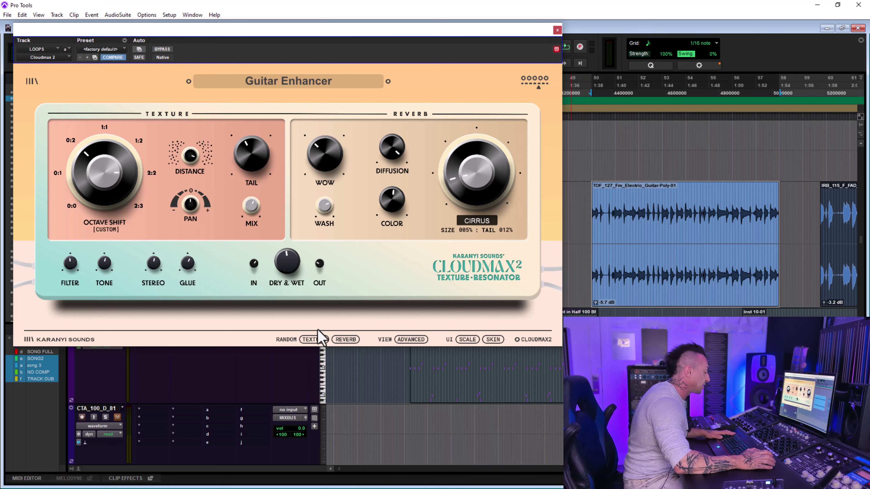
key(space)
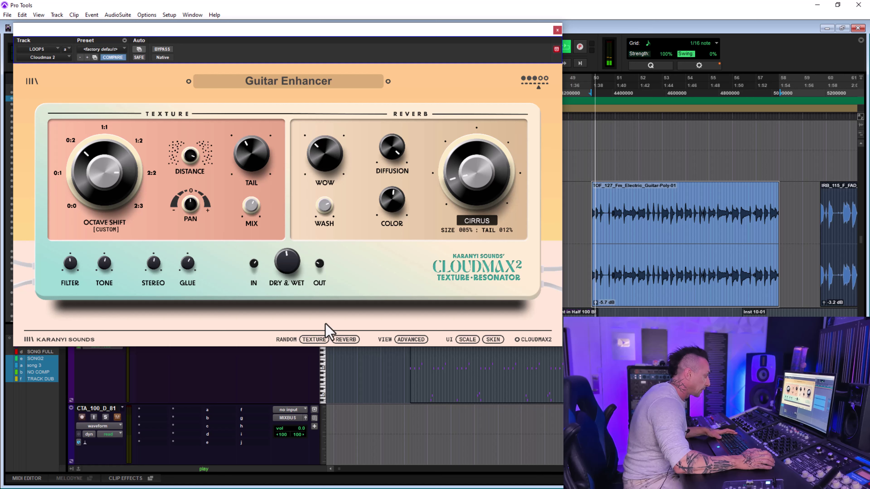
Randomize the texture settings and lower the Dry & Wet mix while the guitar loop plays.
click(315, 339)
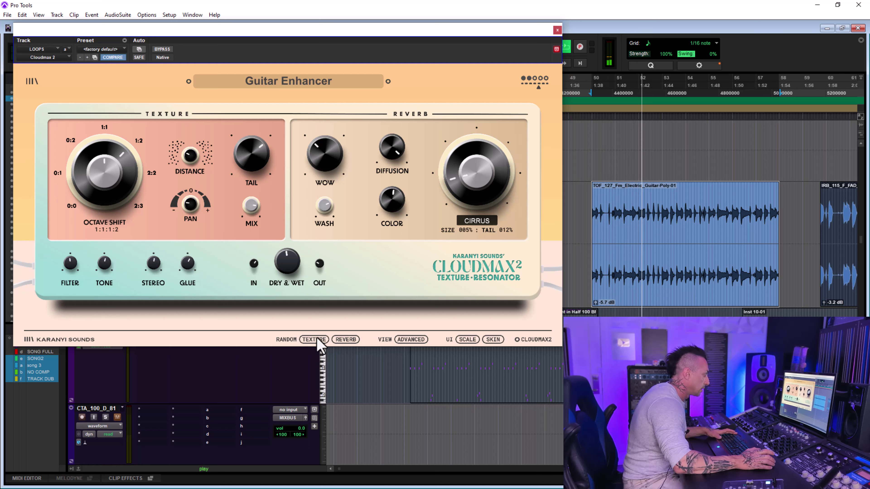
drag(287, 261, 293, 308)
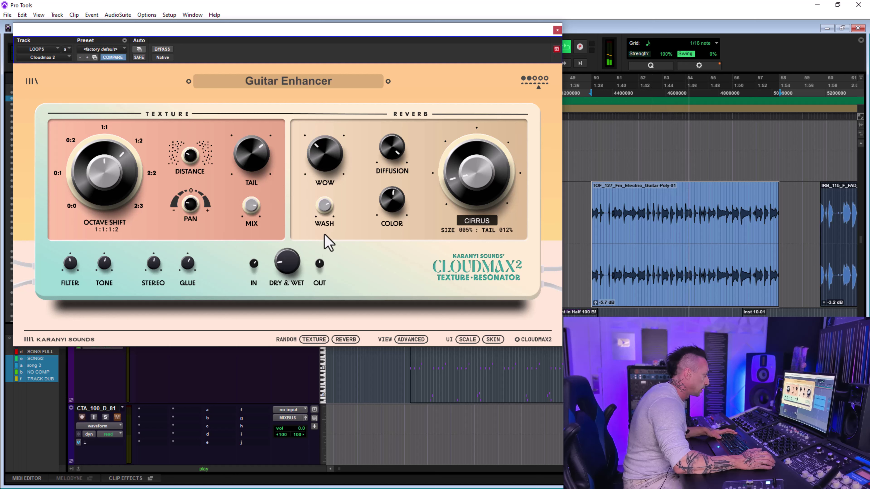
Randomize the texture settings twice during guitar loop playback, comparing the bypassed and processed sound in between.
click(312, 339)
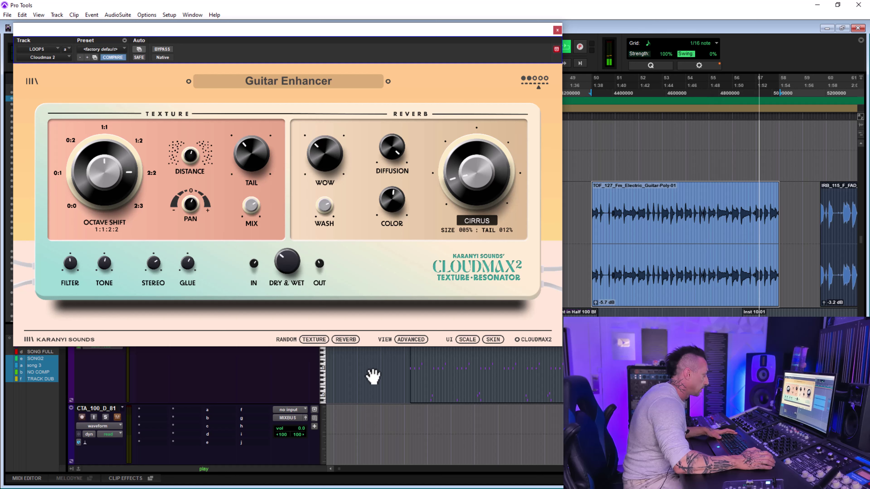
click(168, 51)
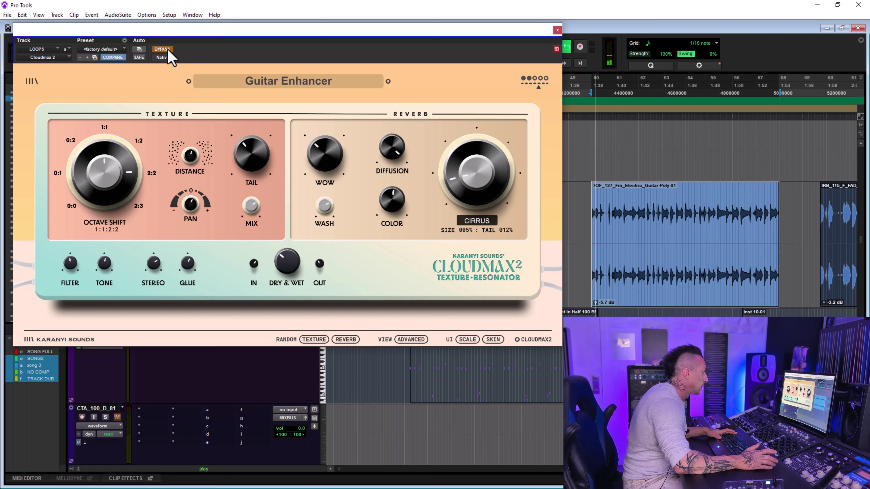
click(168, 50)
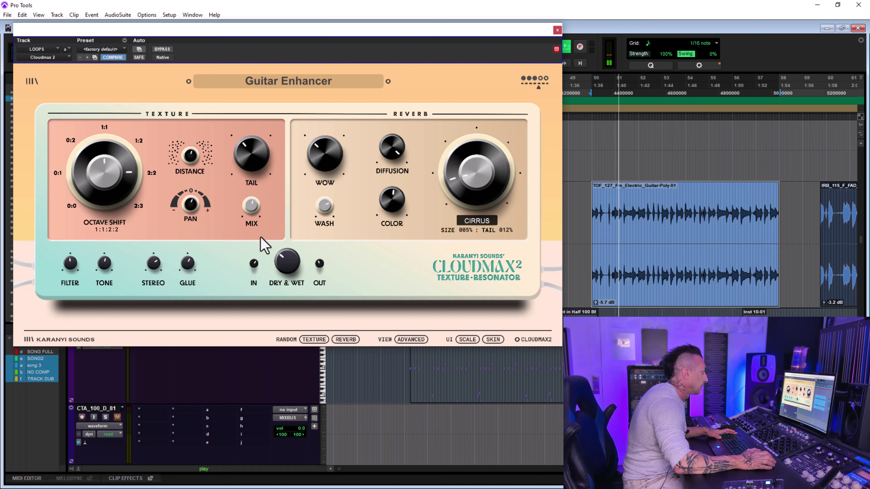
click(311, 339)
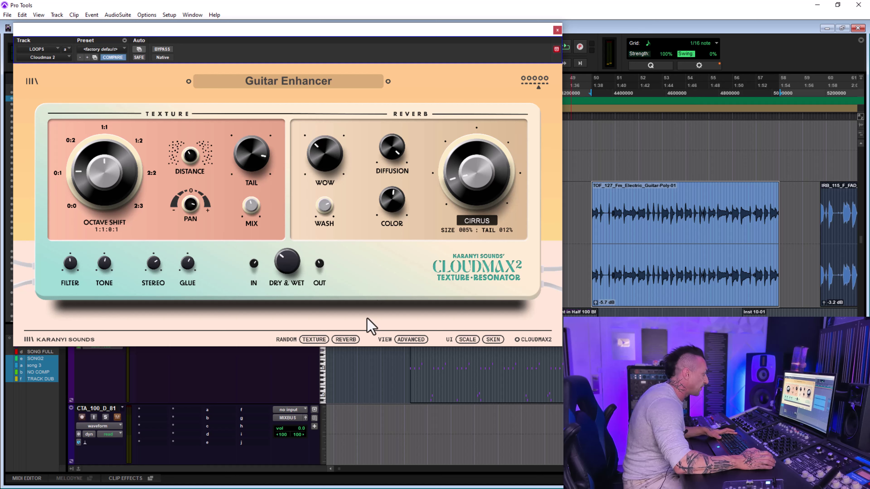
Randomize the reverb settings repeatedly, resuming the guitar loop to audition them, and settle on a Stratus variation.
click(352, 340)
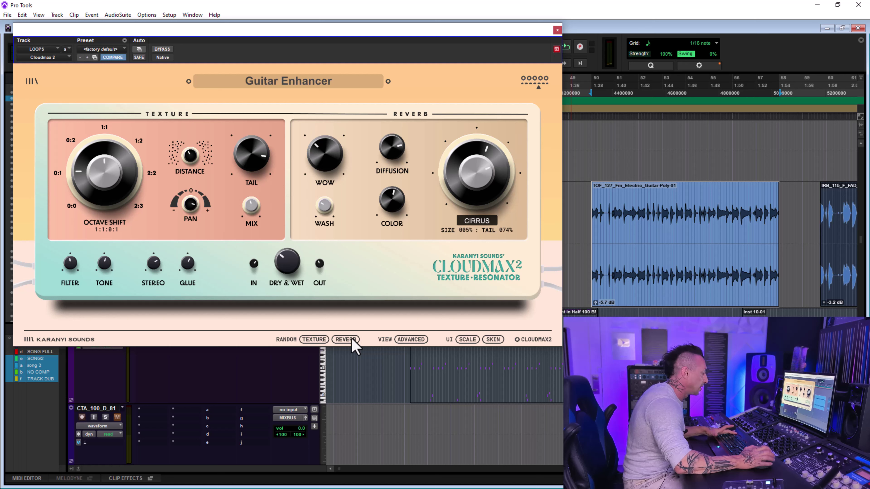
key(space)
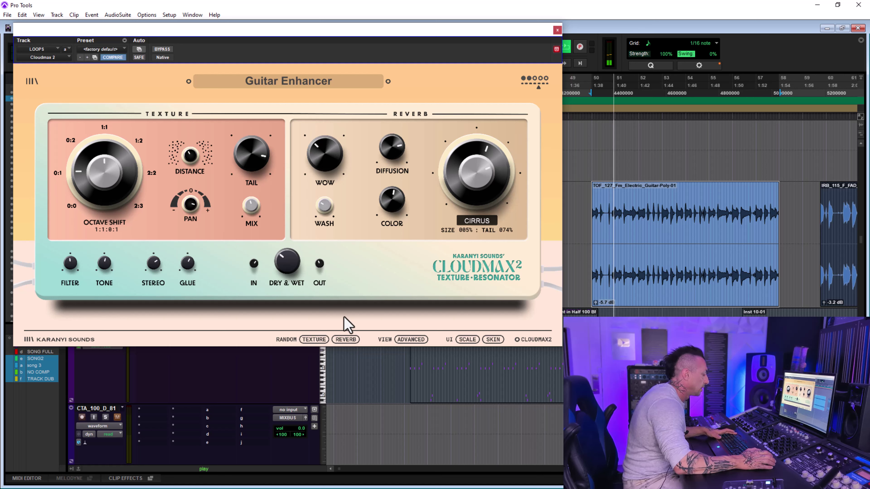
click(346, 339)
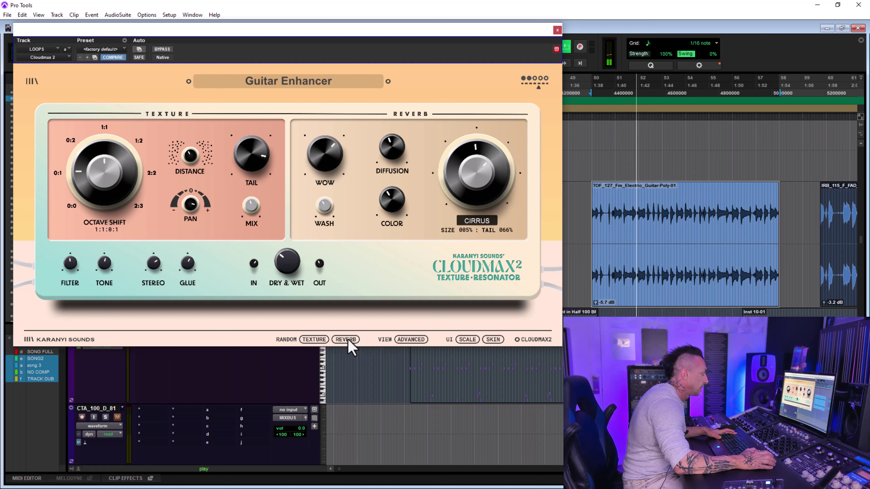
click(349, 339)
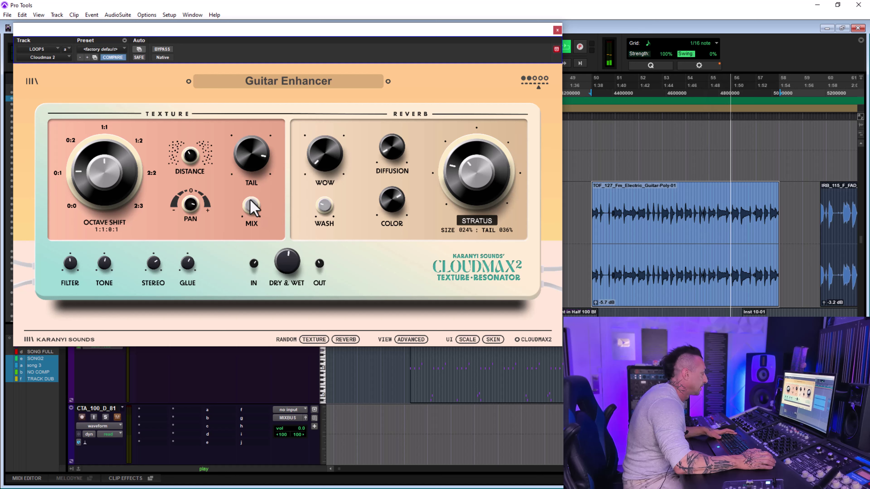
Lower the texture Tail, raise the Stereo amount, and close the plugin window.
drag(243, 179, 249, 197)
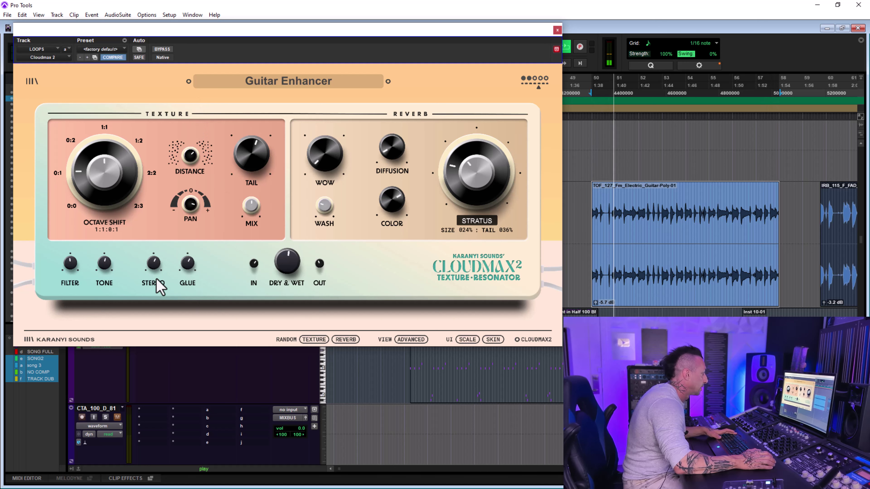
drag(158, 286, 151, 253)
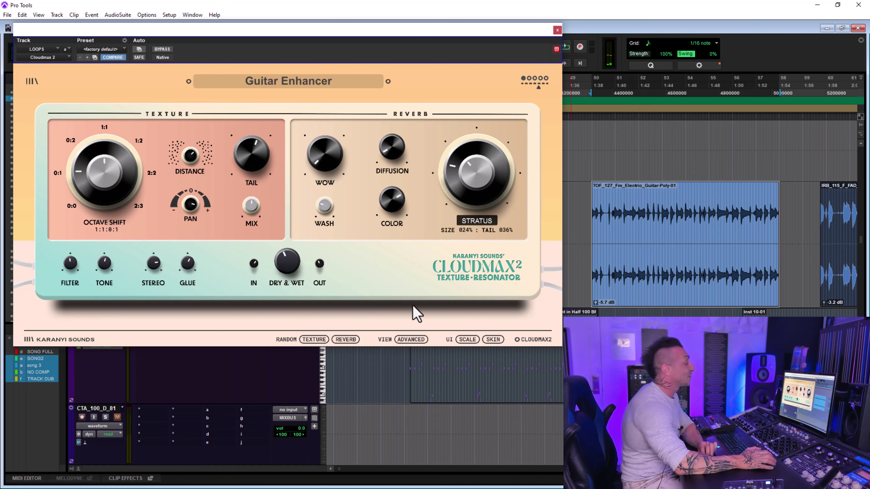
click(557, 31)
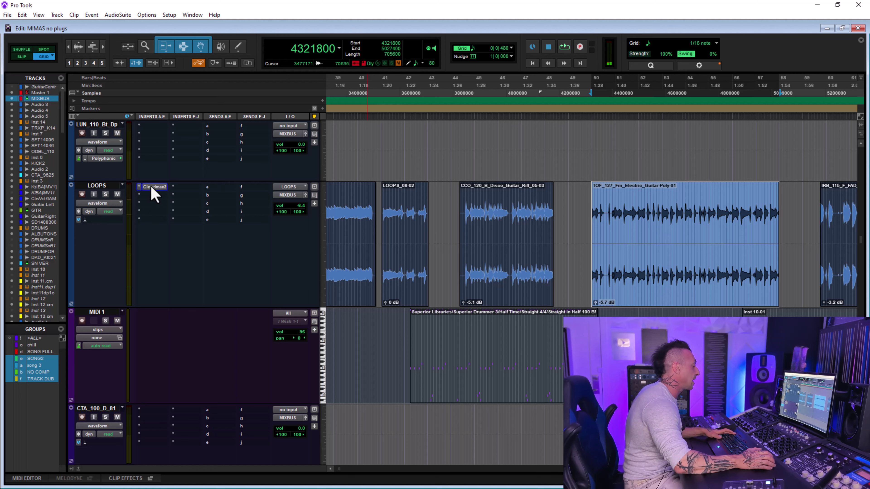
Go to the SM7 vocal track, play its BELLA 2 ELAM_03-02 clip, and take its Cloudmax 2 insert out of bypass.
key(r)
key(r)
scroll(252, 249, down, 6)
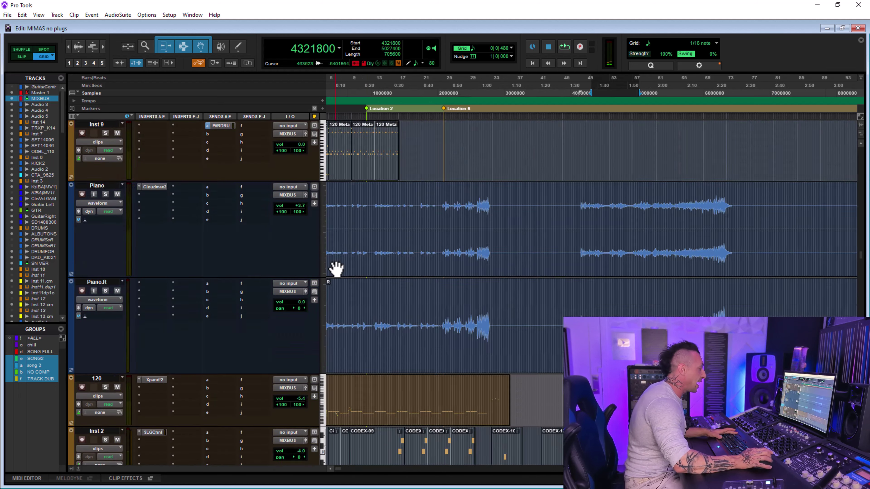
scroll(337, 269, down, 15)
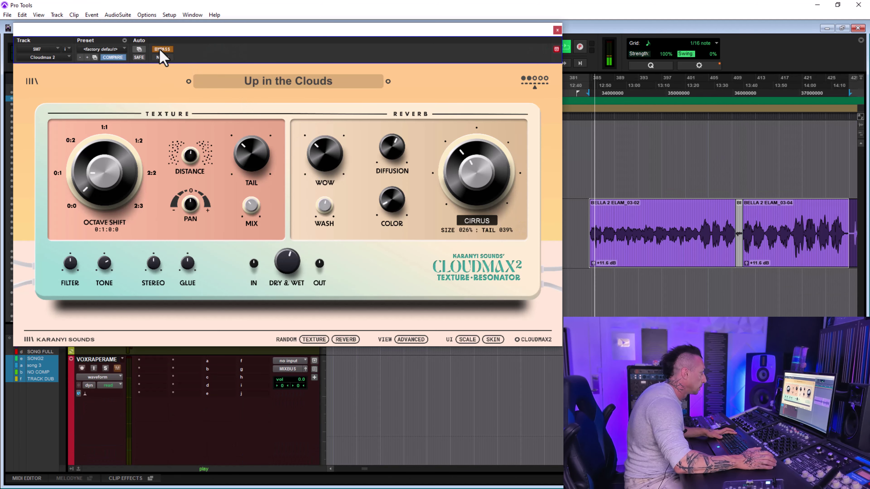
click(161, 49)
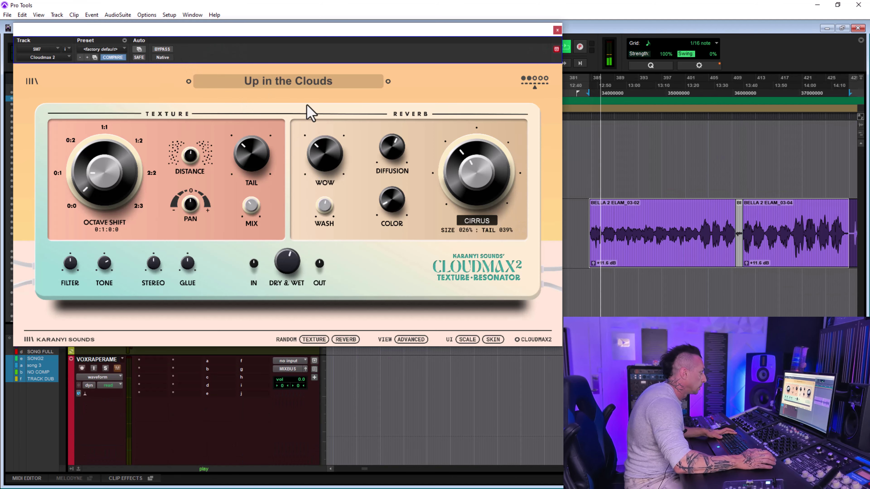
Lower the vocal's Diffusion, reduce the Cirrus reverb size to 9% and tail to 35%, and raise the Stereo amount.
drag(390, 202, 393, 176)
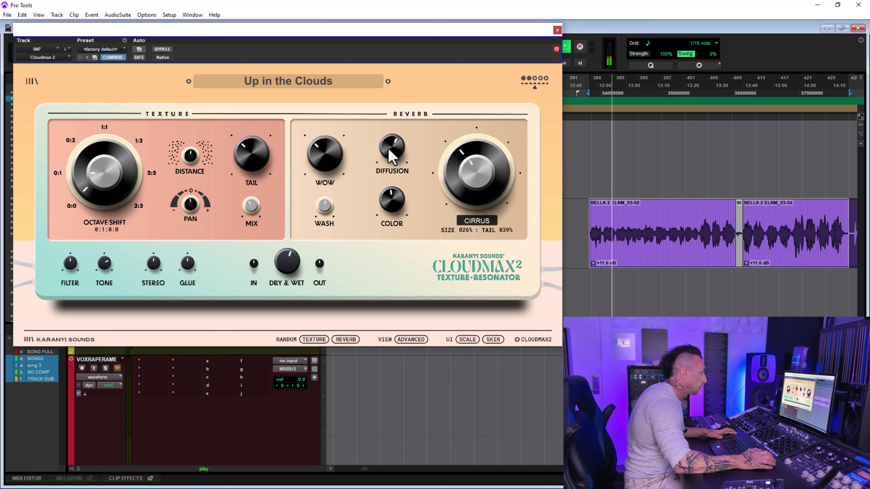
drag(391, 161, 390, 165)
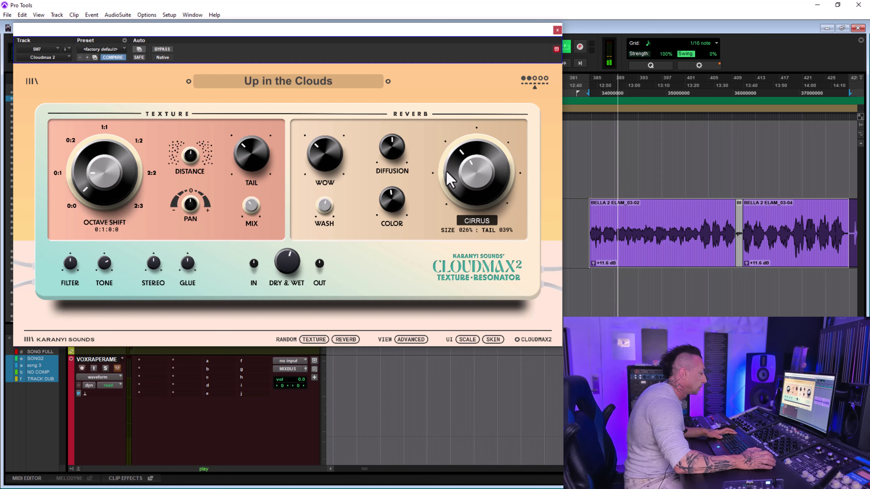
drag(457, 167, 458, 194)
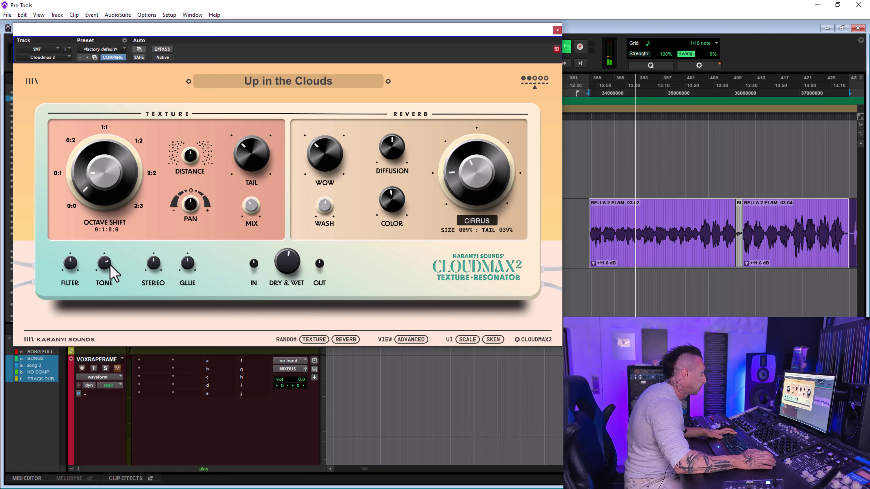
drag(107, 258, 171, 249)
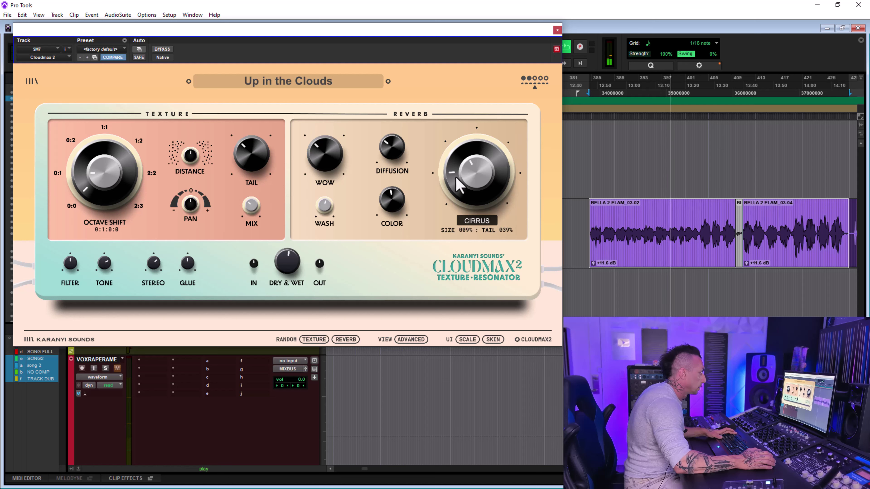
drag(472, 181, 484, 228)
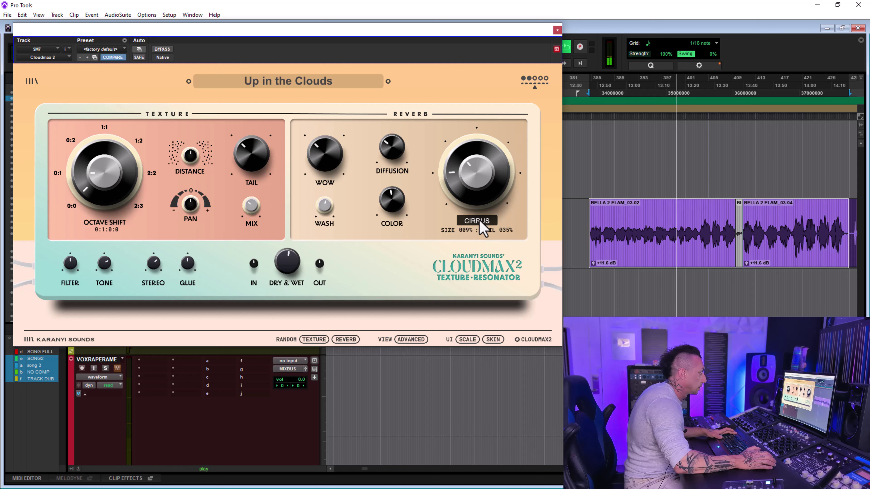
Switch the vocal's reverb algorithm to Stratus, raise its tail to 61%, and increase Diffusion.
click(480, 221)
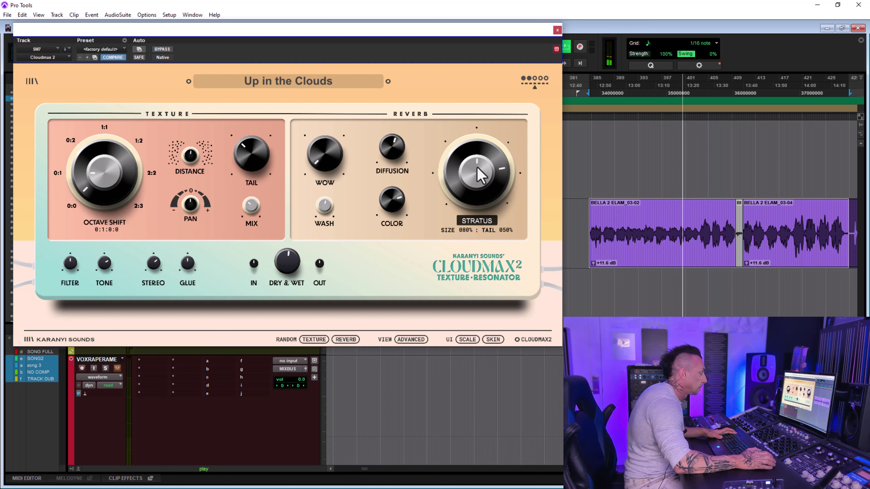
drag(480, 174, 479, 166)
drag(394, 146, 395, 116)
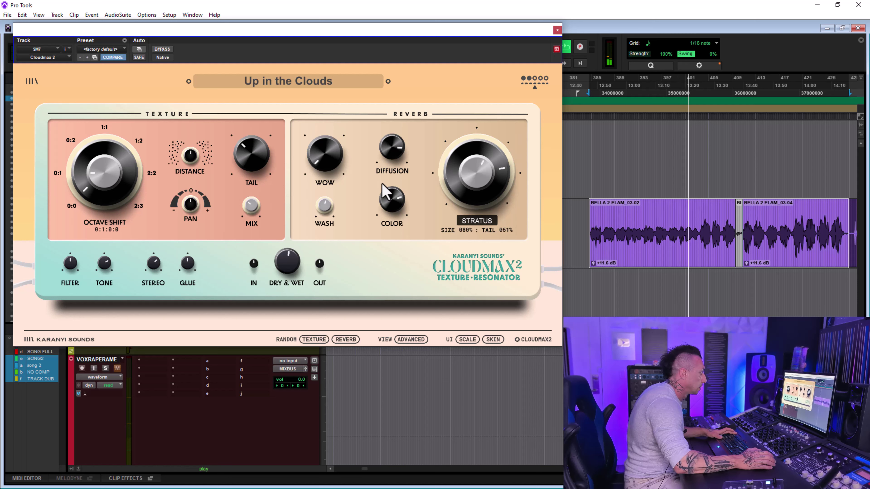
Lower the reverb Color, raise Dry & Wet to a mostly wet mix, and increase Wow.
drag(382, 184, 389, 263)
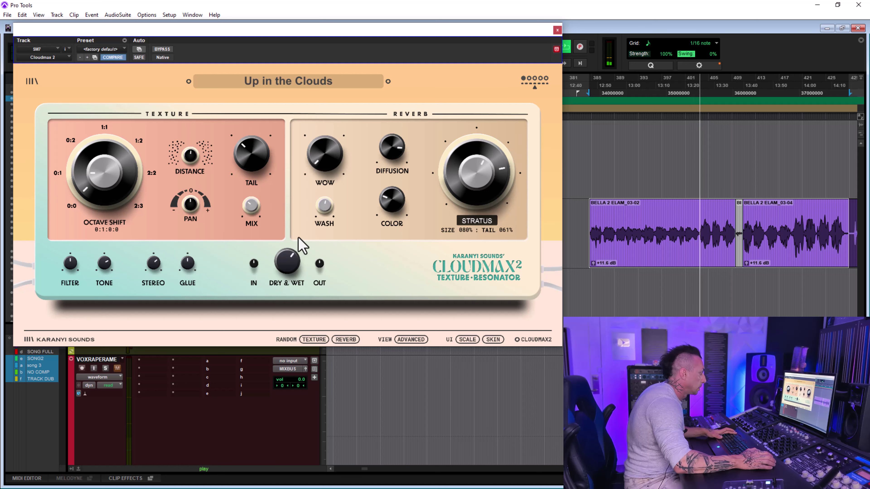
drag(301, 245, 304, 221)
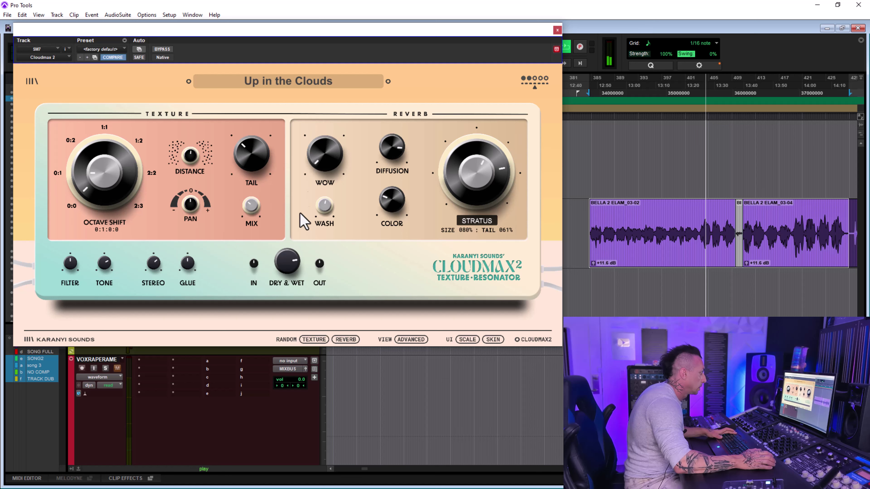
drag(322, 157, 322, 128)
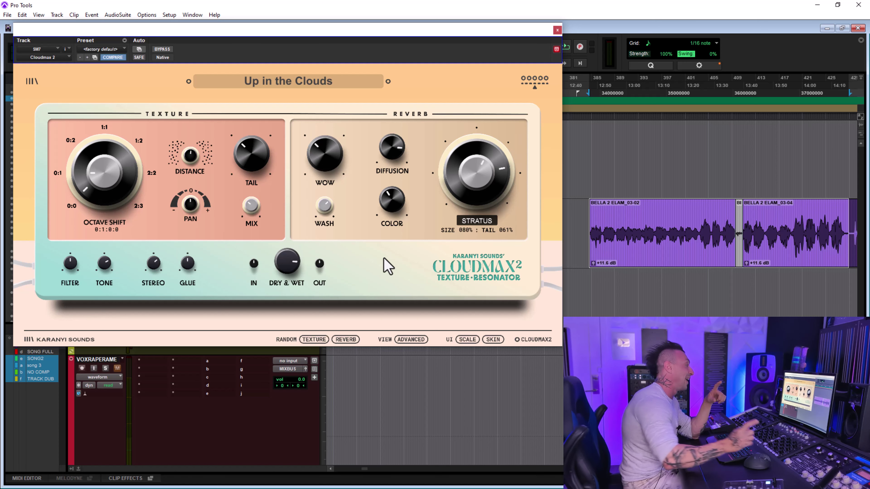
Switch the reverb back to Cirrus and audition the vocal with Color at minimum before raising it slightly above its midpoint.
click(480, 222)
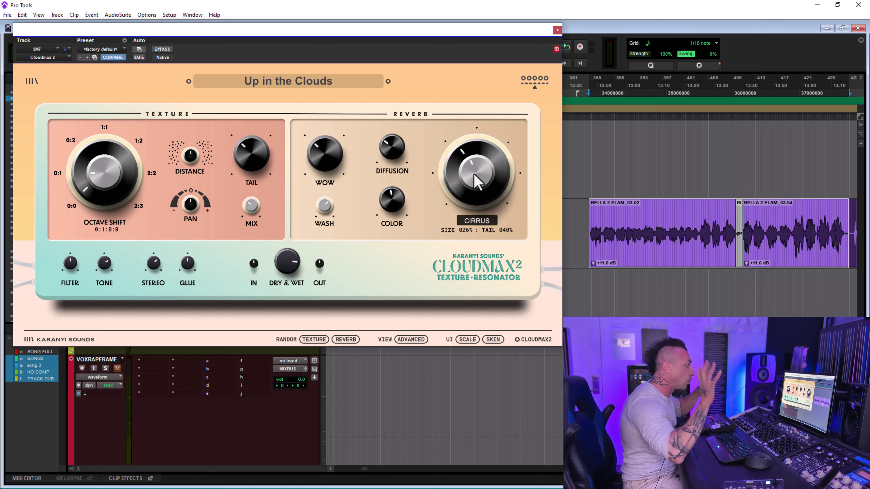
key(space)
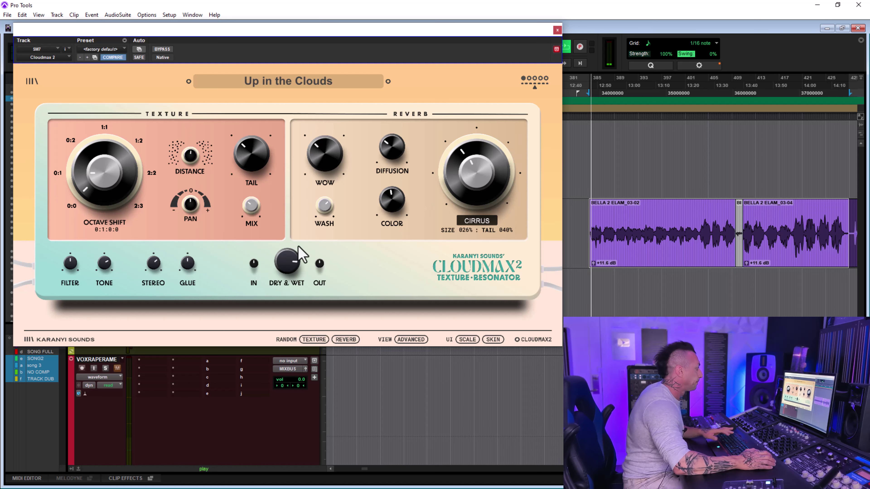
drag(392, 202, 404, 182)
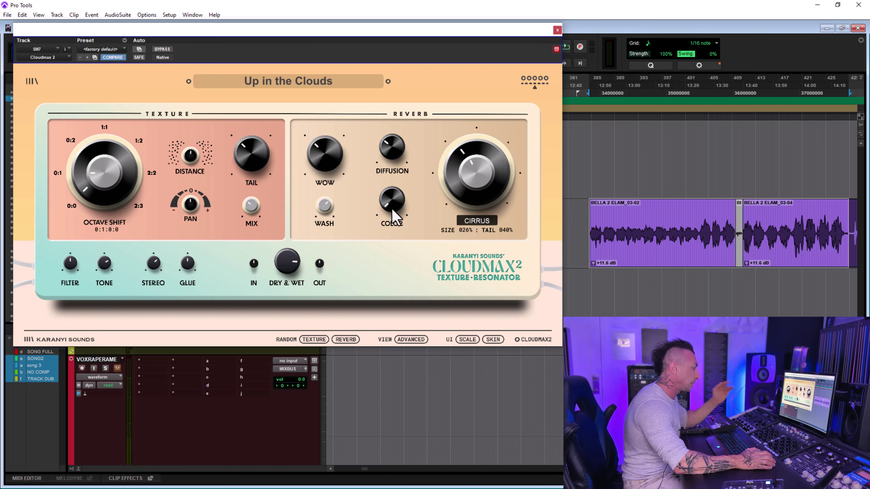
key(space)
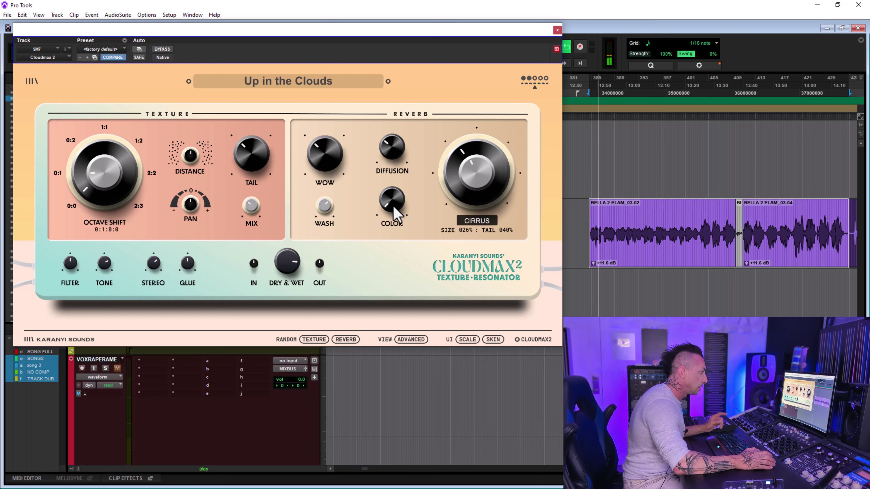
drag(394, 207, 376, 106)
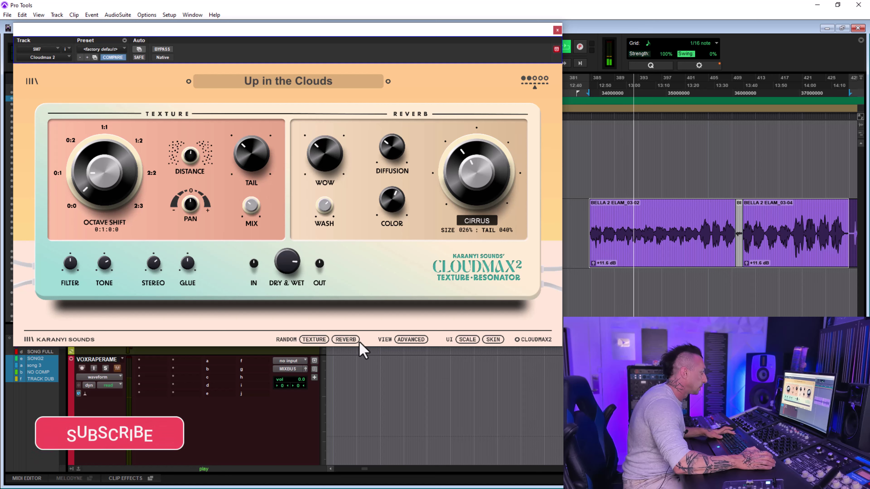
Show the advanced view and spread the orange, blue, green and purple voices apart in the panning and mix field.
click(413, 340)
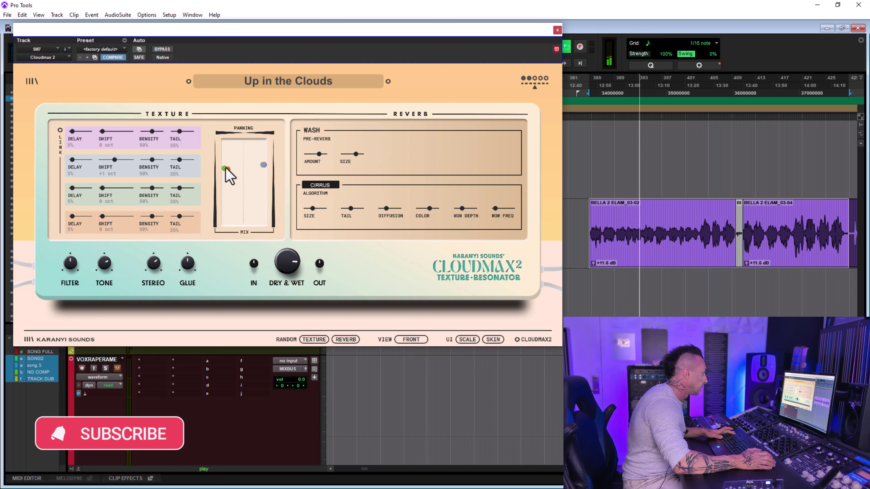
mouse_move(226, 170)
mouse_down()
mouse_move(230, 188)
mouse_move(228, 159)
mouse_up()
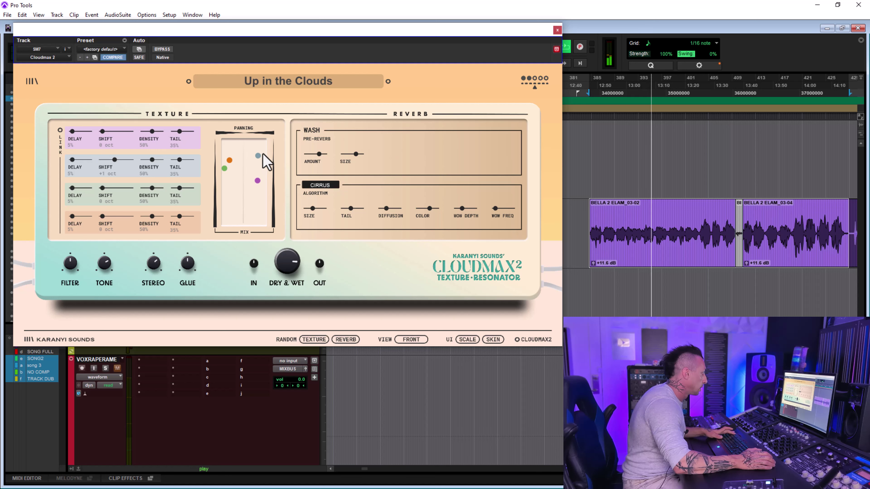
drag(223, 169, 225, 178)
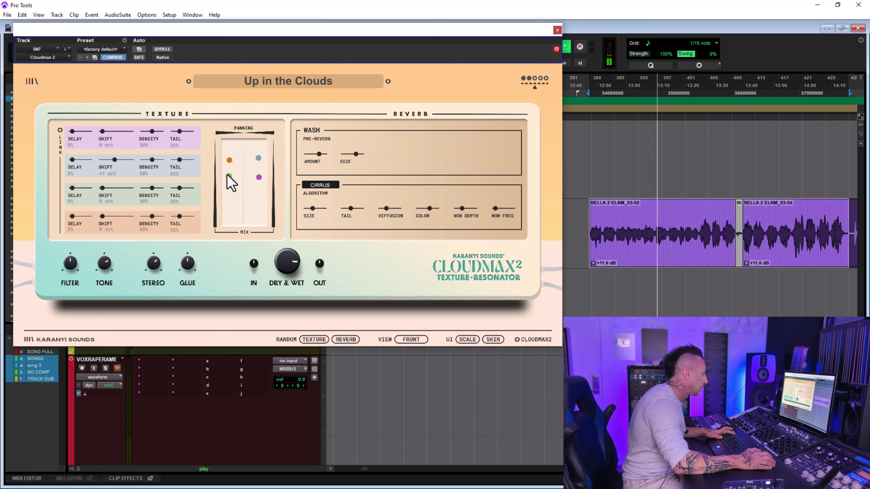
Set the four voice delays to 36%, 45%, 38% and 28%, orange shift to +1o +9th, and green shift, density and tail to +4th, 56% and 49%.
drag(85, 133, 126, 160)
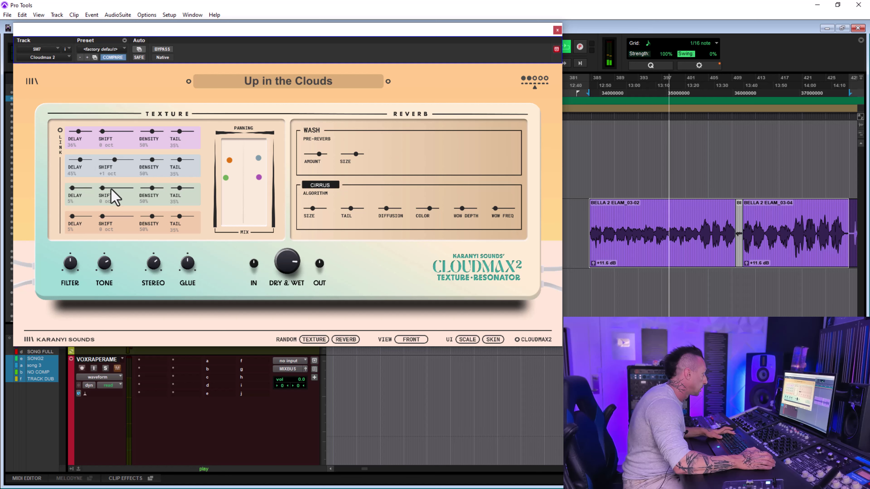
drag(102, 195, 137, 199)
drag(88, 224, 165, 219)
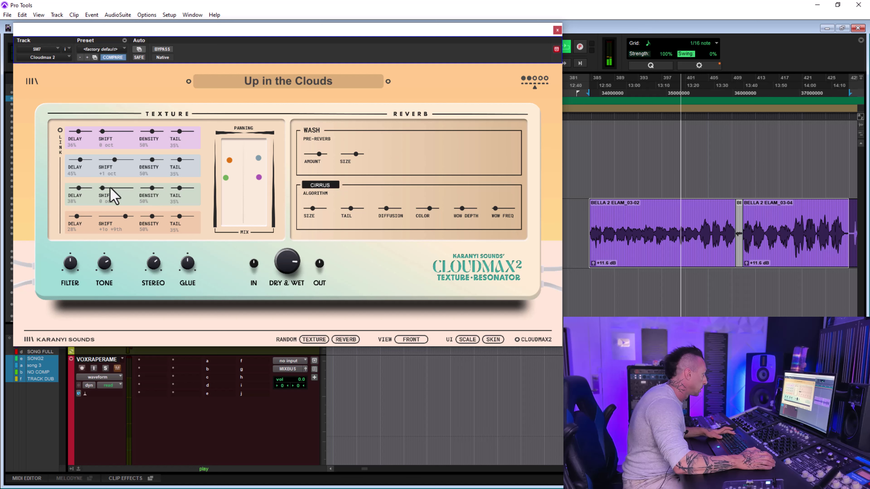
drag(111, 194, 210, 201)
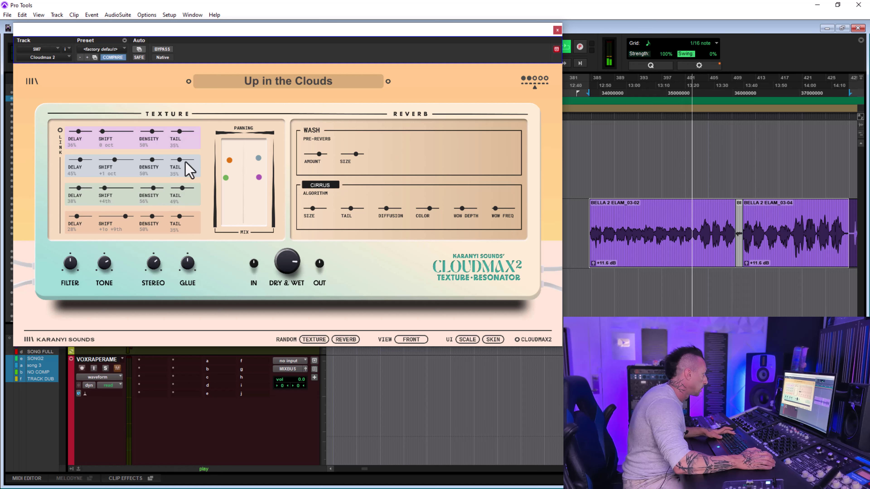
Set the green voice's shift to +1 oct and the purple one's to +5th, and pull the green and purple voices toward the panning centre.
drag(105, 188, 114, 188)
mouse_move(117, 134)
mouse_down()
mouse_move(140, 140)
mouse_move(132, 140)
mouse_up()
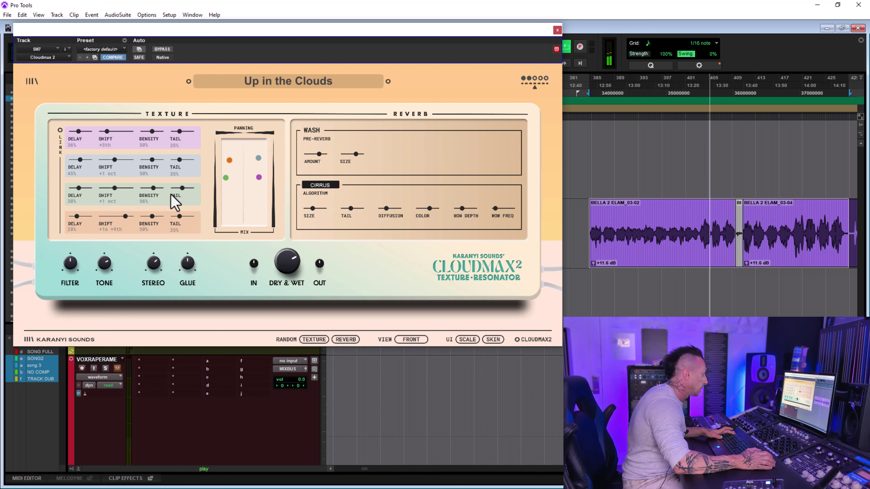
drag(230, 160, 260, 165)
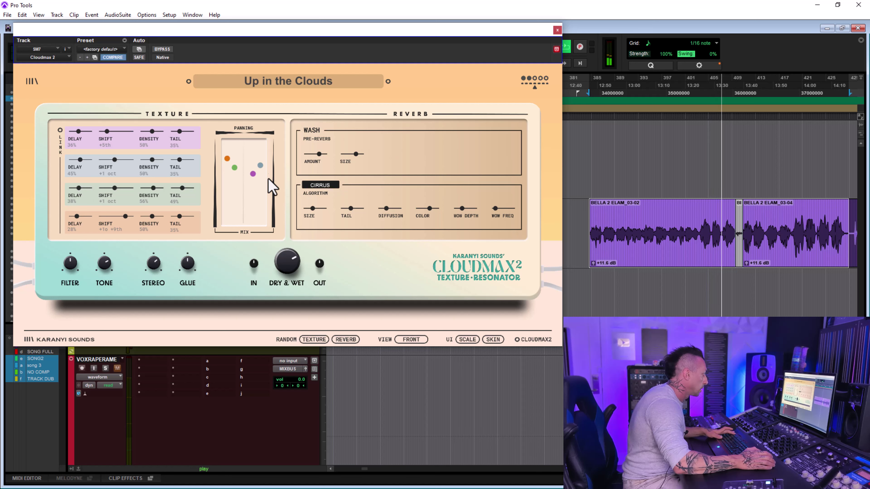
Raise Tone, reduce Dry & Wet slightly, and close the vocal track's plug-in window.
drag(155, 265, 106, 257)
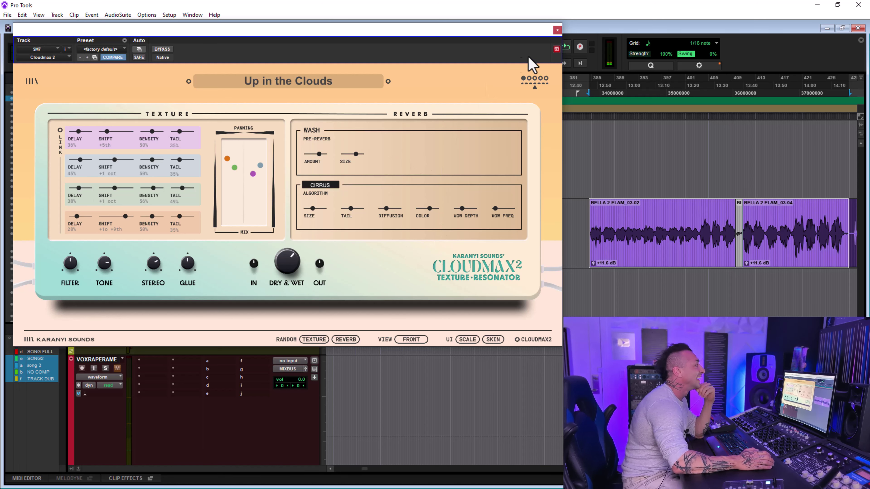
click(557, 30)
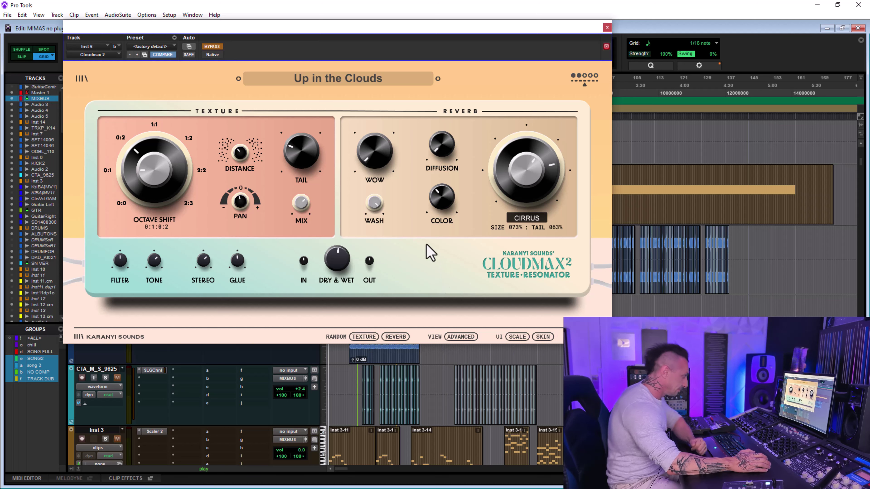
Take Cloudmax 2 on Inst 6 out of bypass, set the reverb tail to 82%, and raise the texture Tail and Dry & Wet.
click(212, 47)
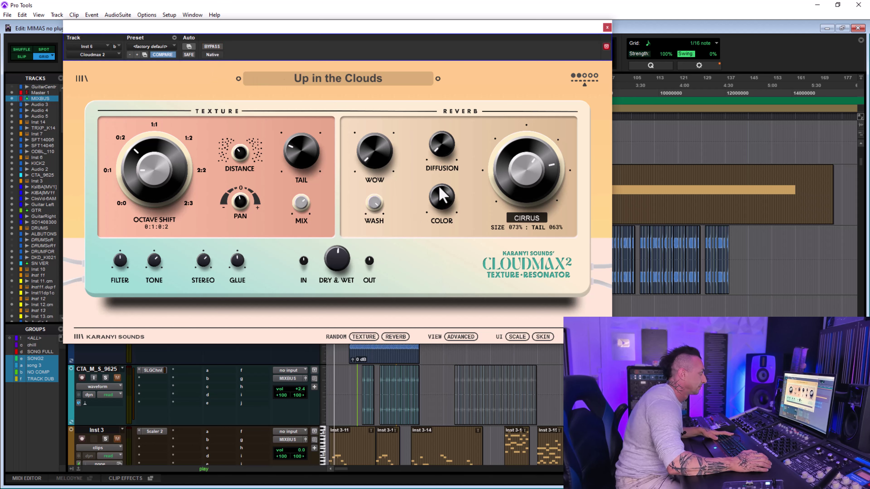
drag(517, 192, 522, 173)
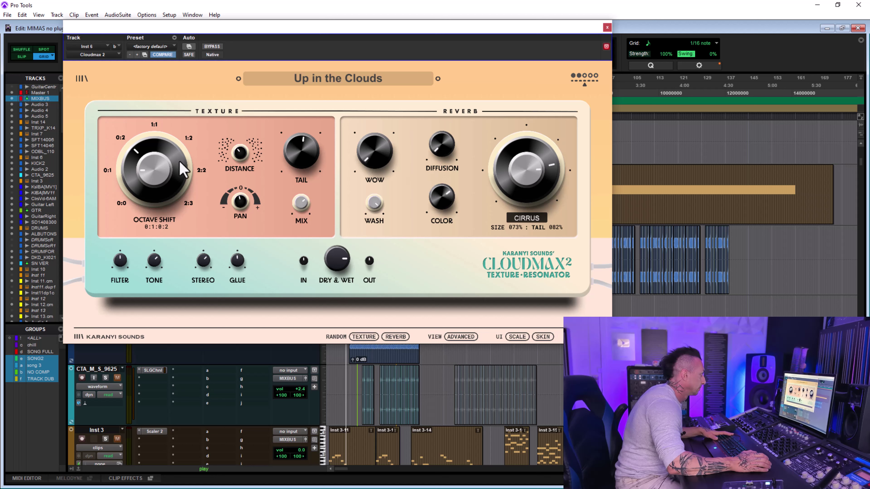
drag(245, 119, 240, 135)
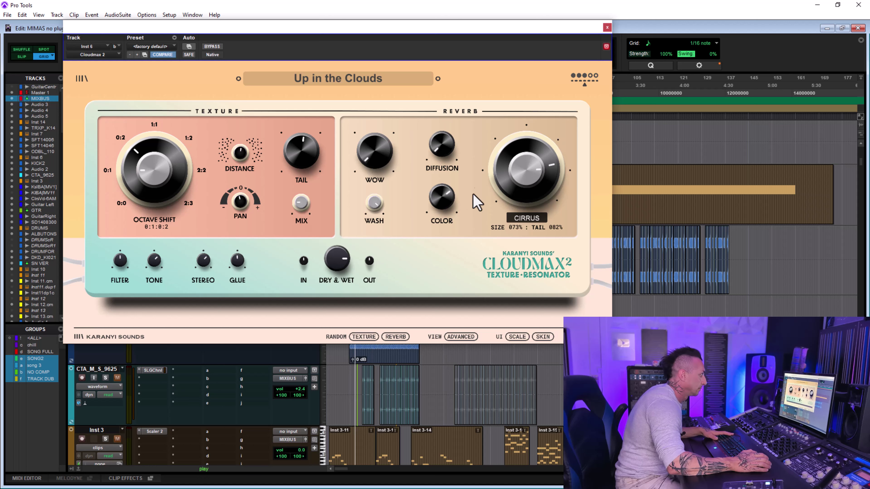
Switch the reverb to Stratus, compare against bypass, and set its size to 53% and tail to 27%.
click(522, 219)
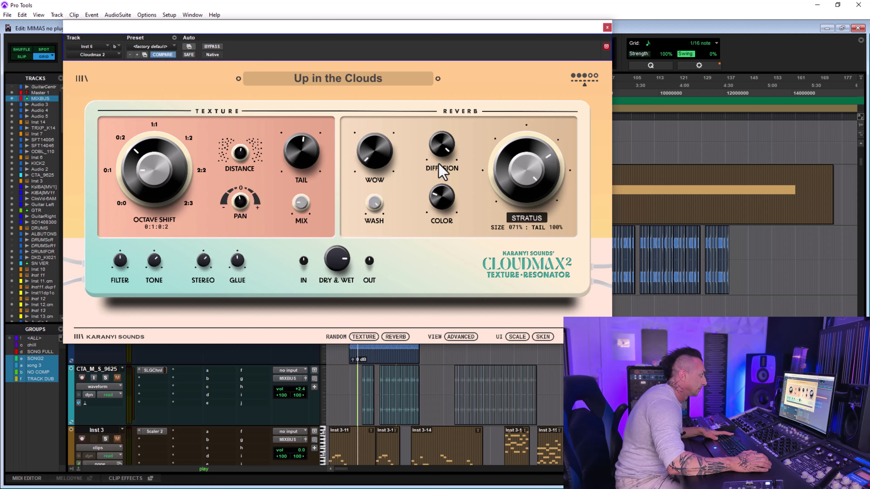
click(212, 46)
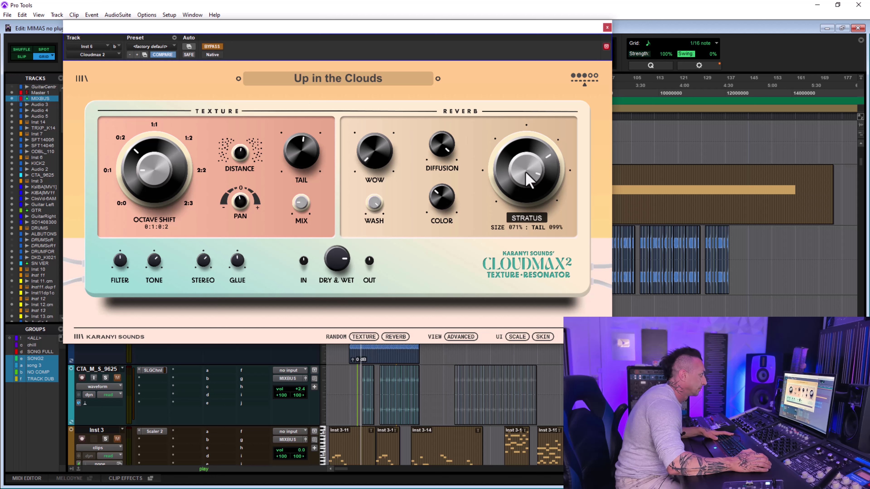
click(220, 47)
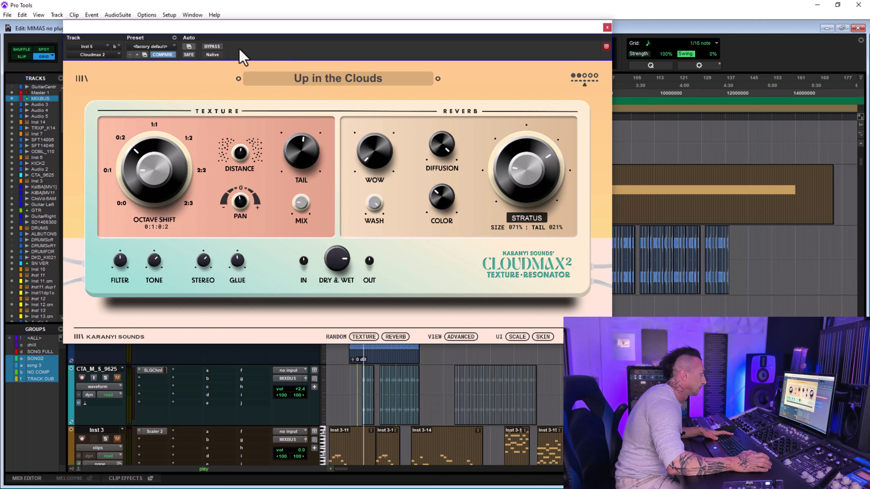
drag(536, 166, 522, 171)
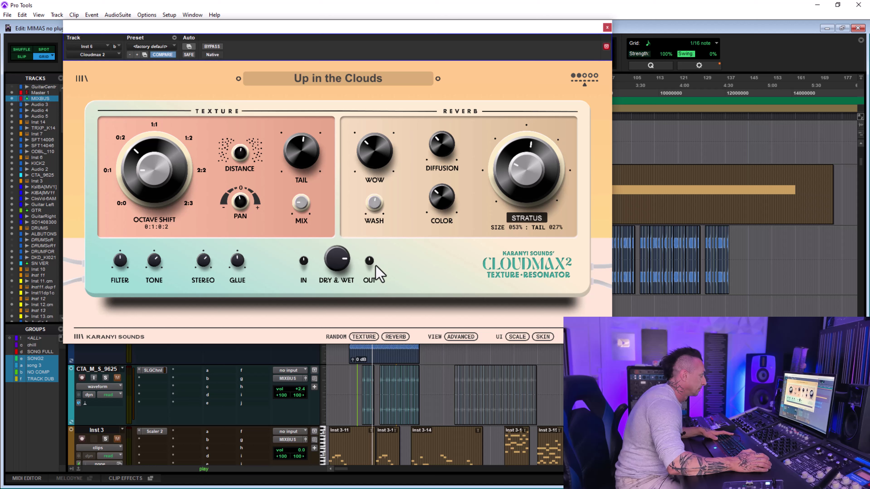
Set Octave Shift to 2:2:2:2, lower the texture Tail, set the reverb tail to 49%, and close the plug-in window.
click(153, 130)
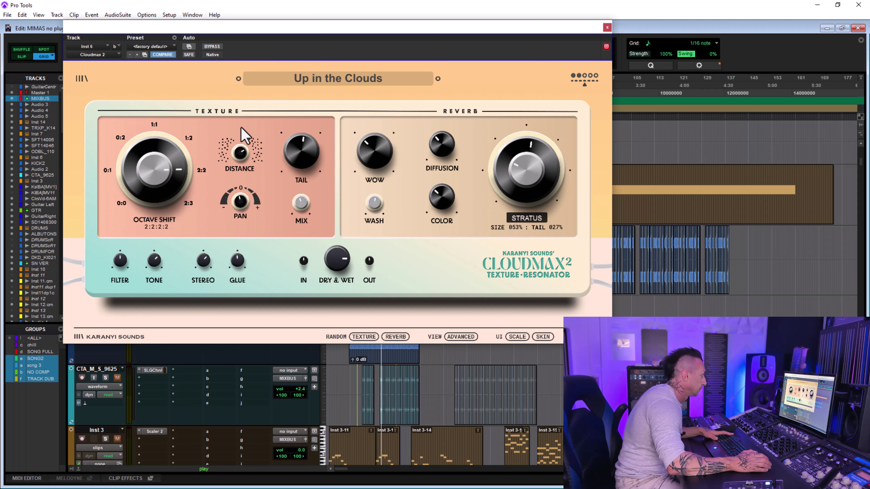
drag(298, 148, 297, 135)
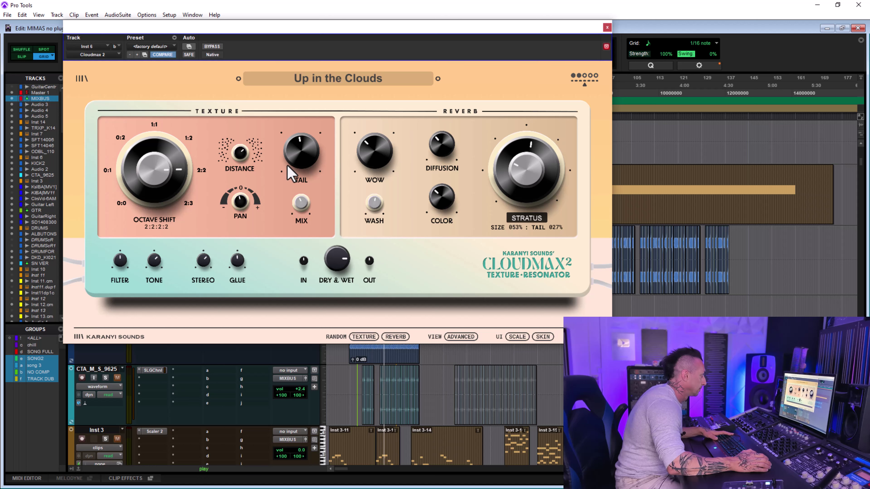
drag(287, 173, 286, 183)
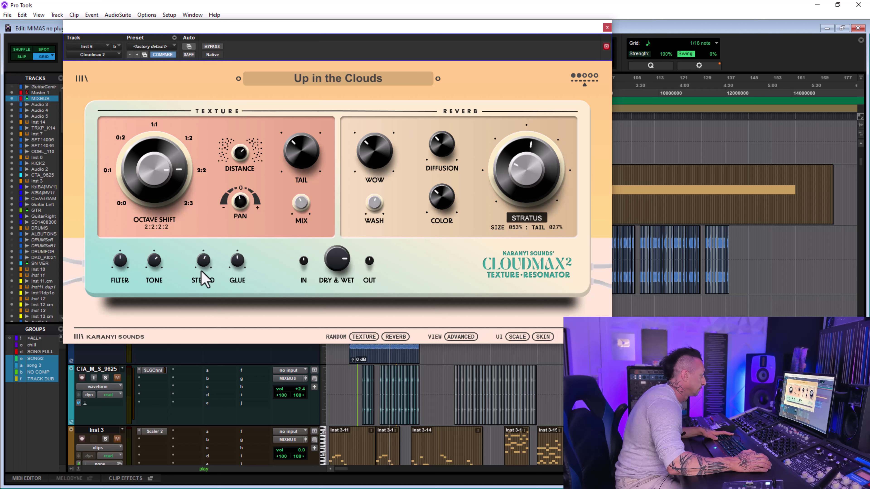
drag(494, 173, 505, 150)
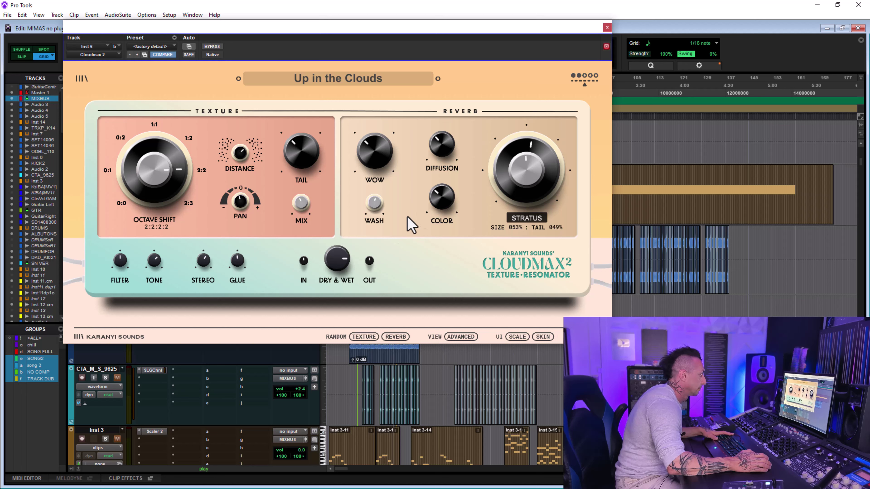
click(211, 47)
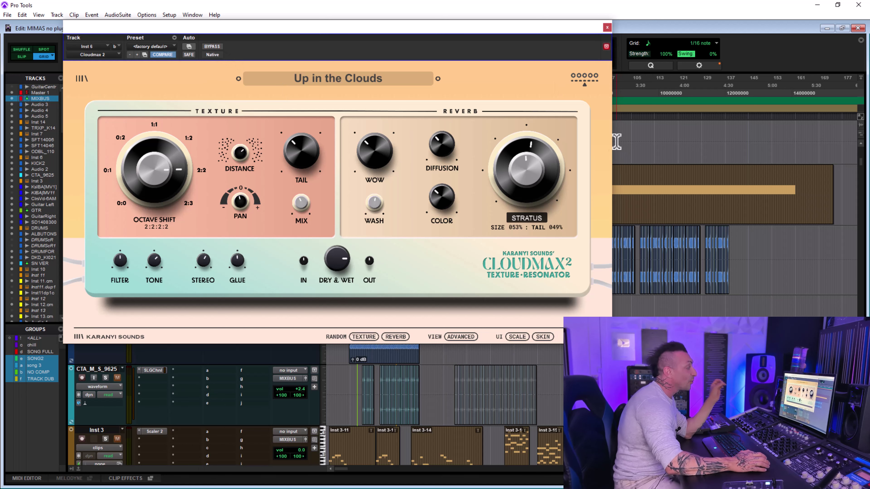
click(607, 27)
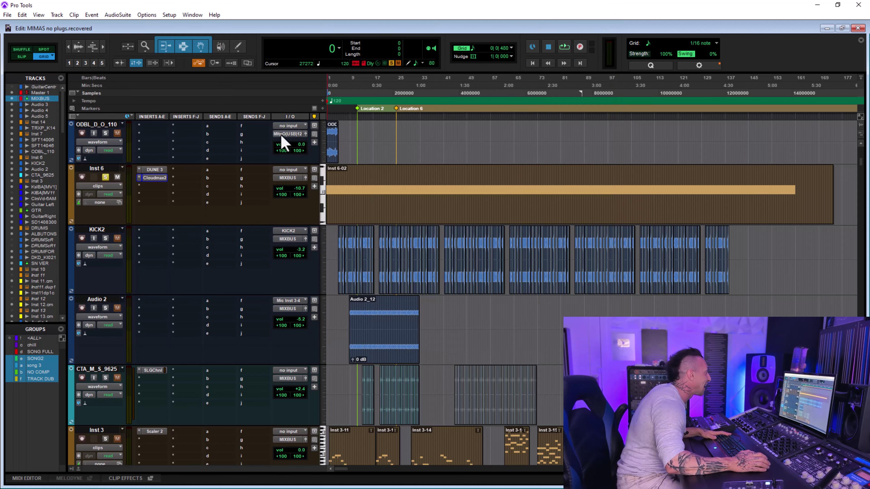
Reopen Cloudmax 2 on Inst 6, set reverb size 37%, tail 51% and Octave Shift 0:2:1:1, and compare the result against bypass.
click(283, 140)
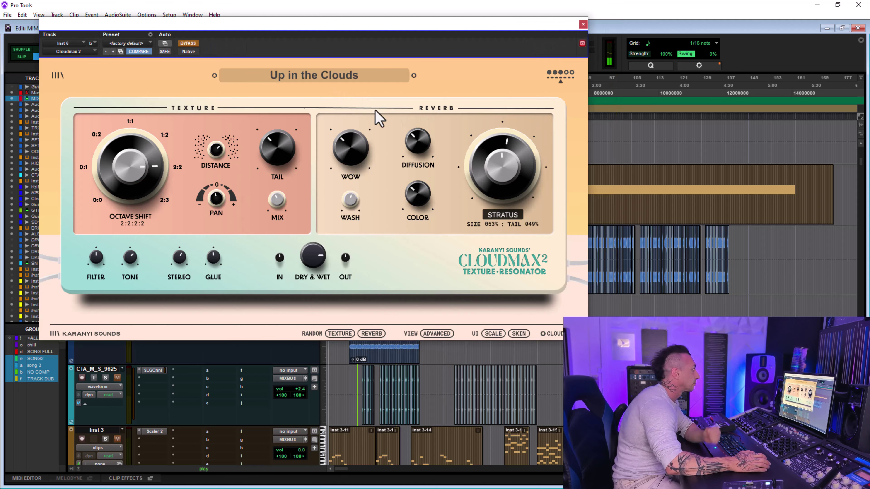
click(192, 43)
mouse_move(497, 153)
mouse_down()
mouse_move(485, 167)
mouse_move(506, 165)
mouse_up()
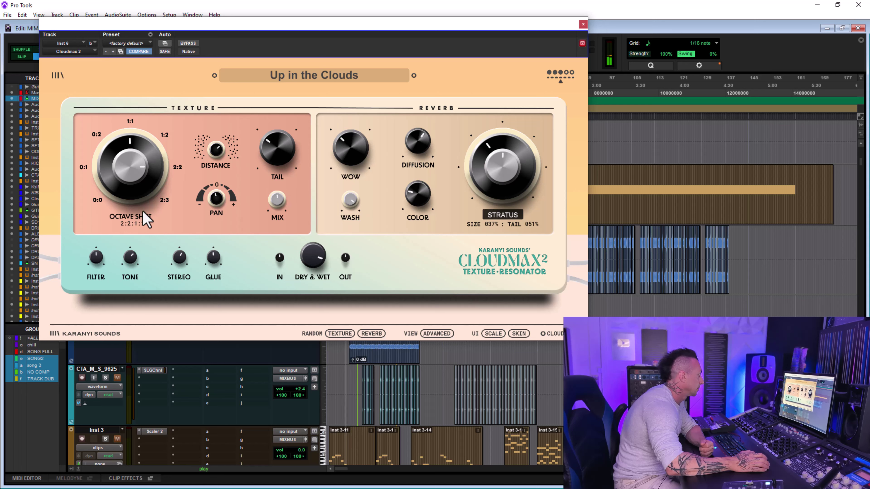
drag(147, 220, 136, 236)
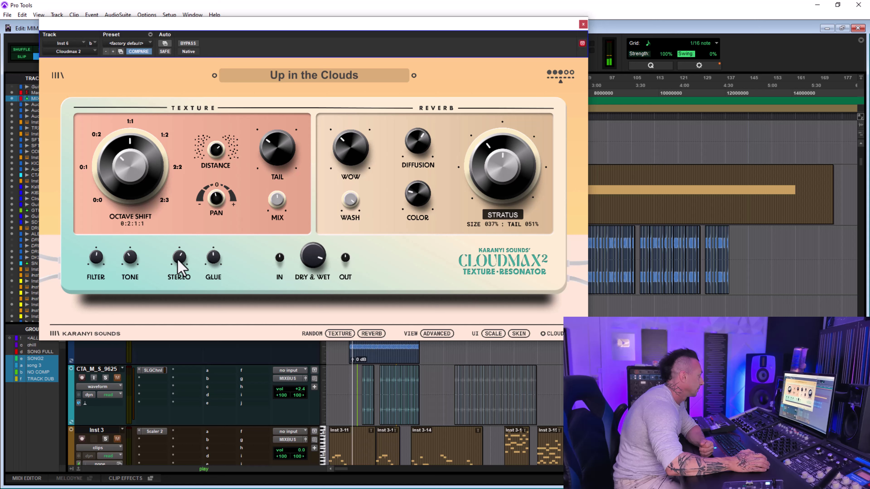
click(187, 44)
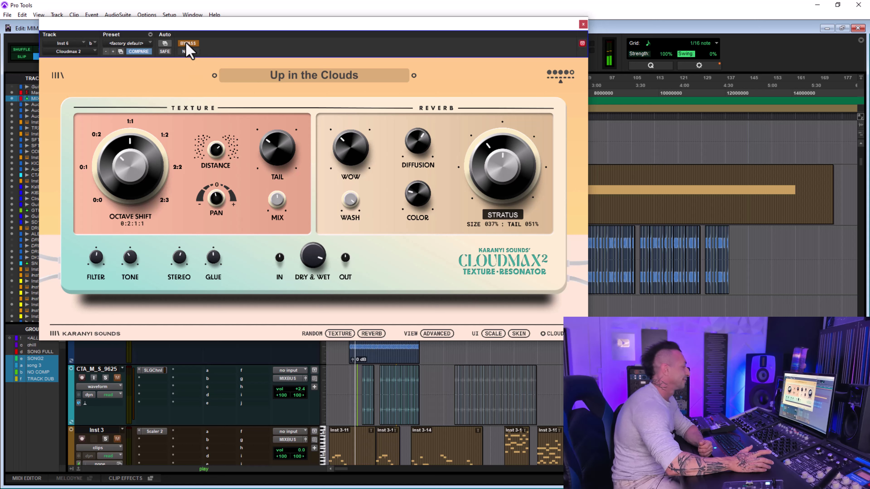
click(188, 43)
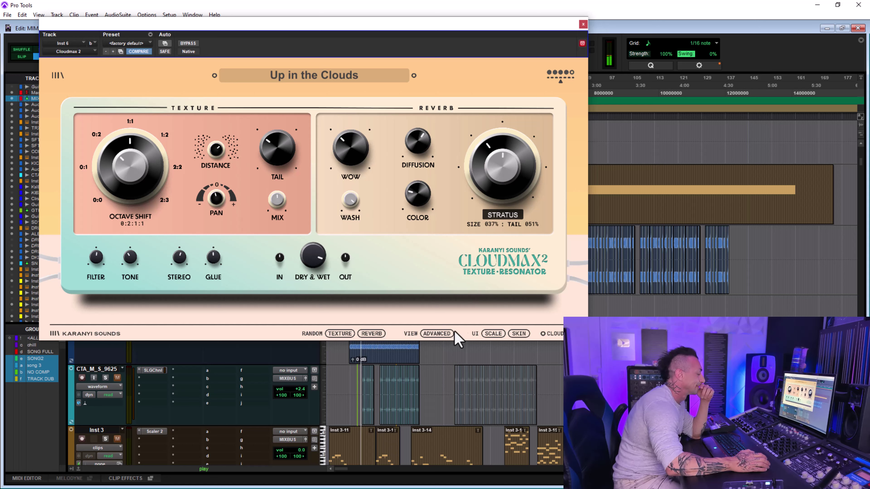
Switch the reverb to Cirrus with size 63% and tail 67%, raise Diffusion and Dry & Wet, and lower Color.
click(489, 214)
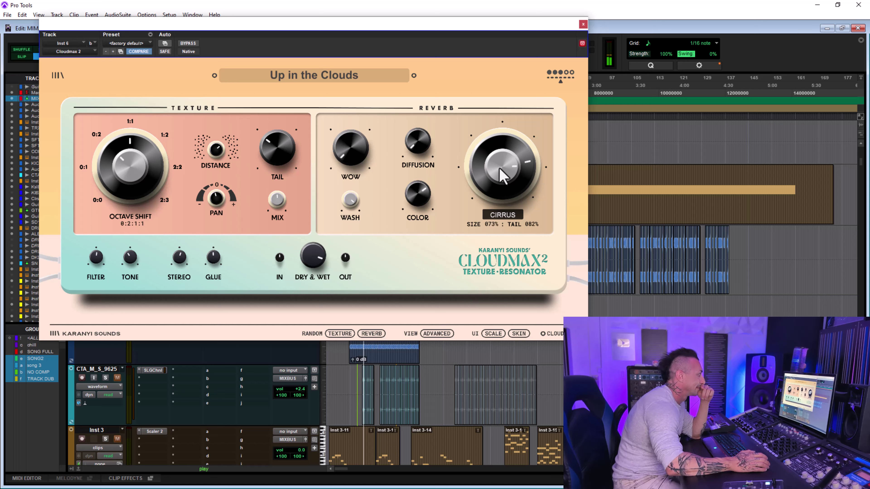
mouse_move(500, 169)
mouse_down()
mouse_move(502, 190)
mouse_move(490, 172)
mouse_up()
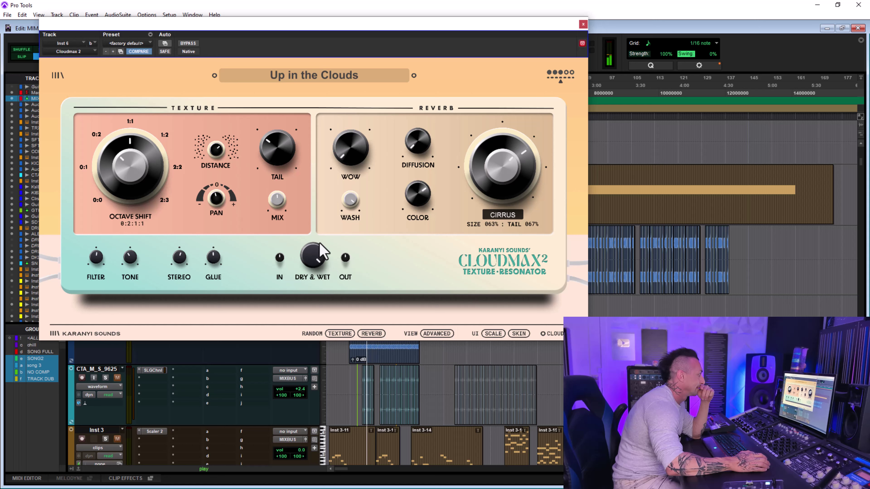
drag(433, 100, 449, 78)
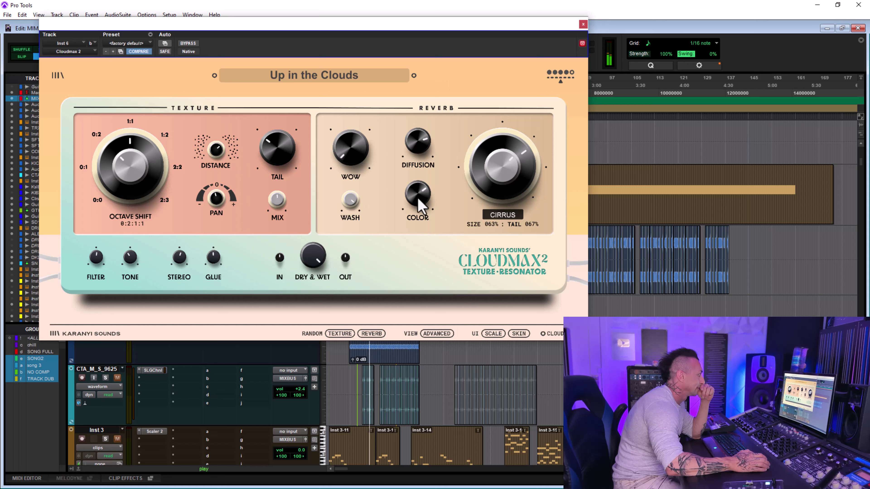
drag(419, 205, 418, 237)
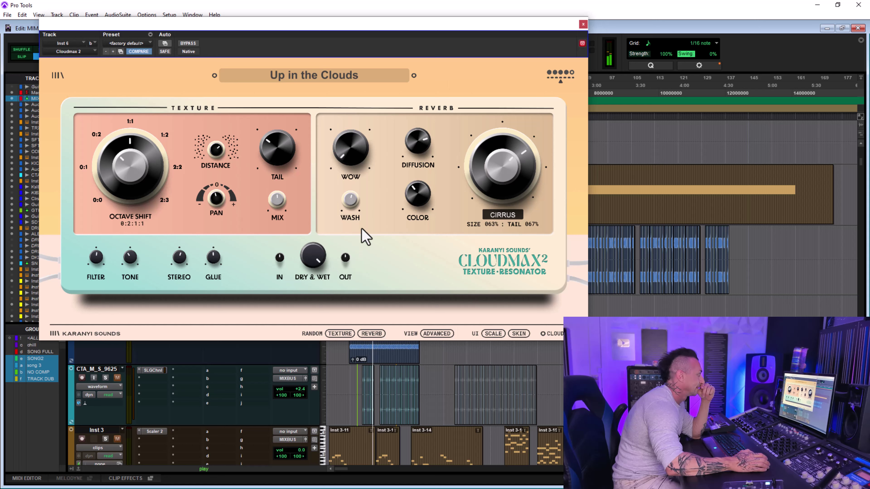
drag(360, 143, 354, 109)
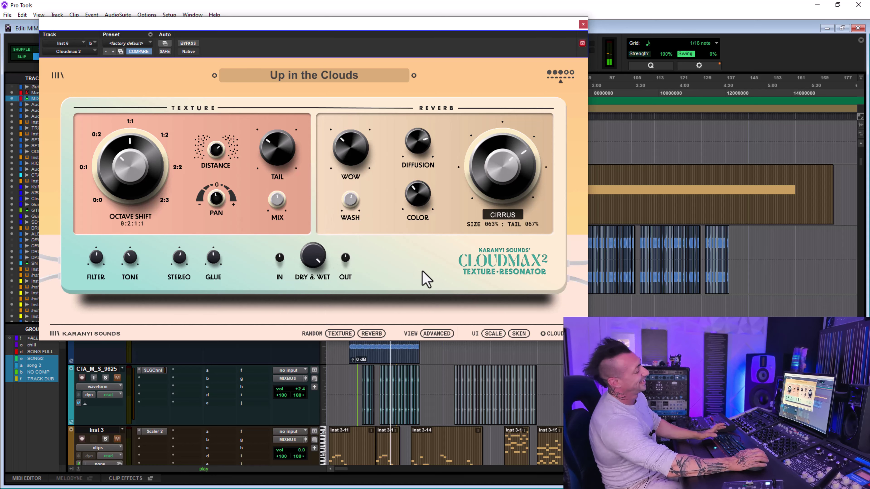
Show the advanced view of the Inst 6 texture and reverb settings.
click(437, 334)
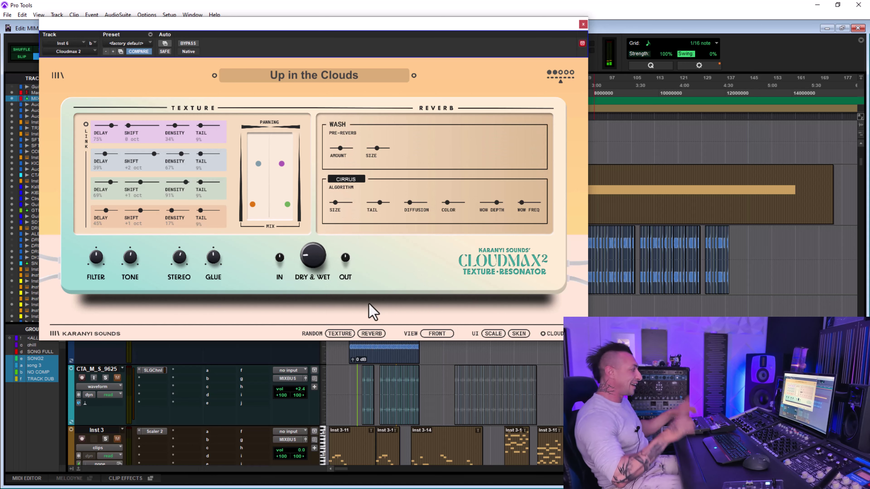